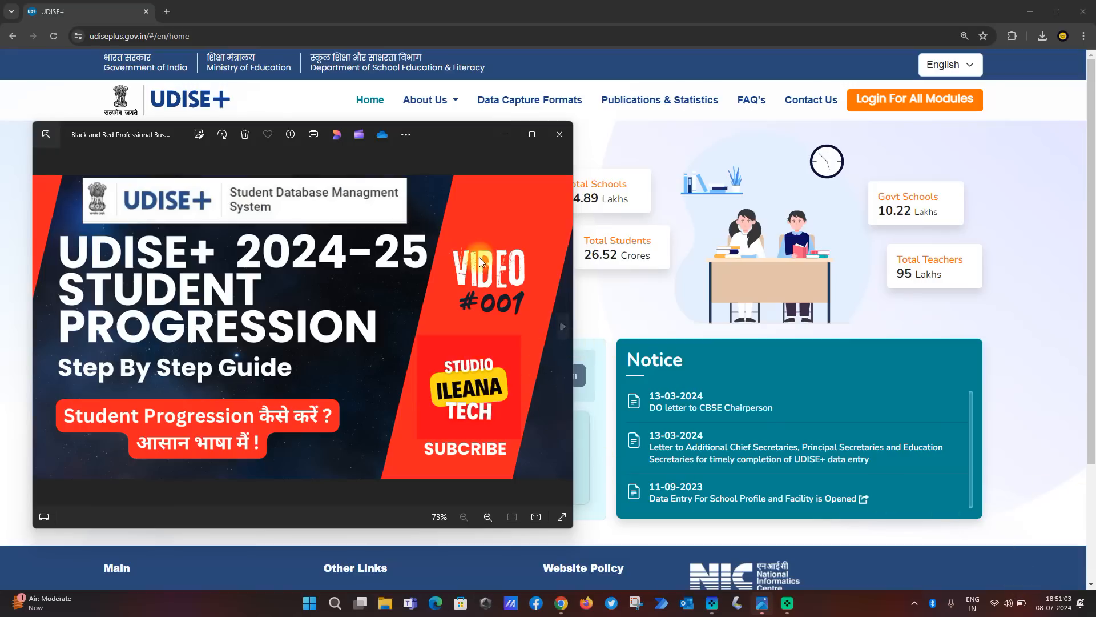
Close the image preview and open the Students Module login for the state PUNJAB from the UDISE+ all-modules login page
{"action": "left_click", "coordinate": [557, 136]}
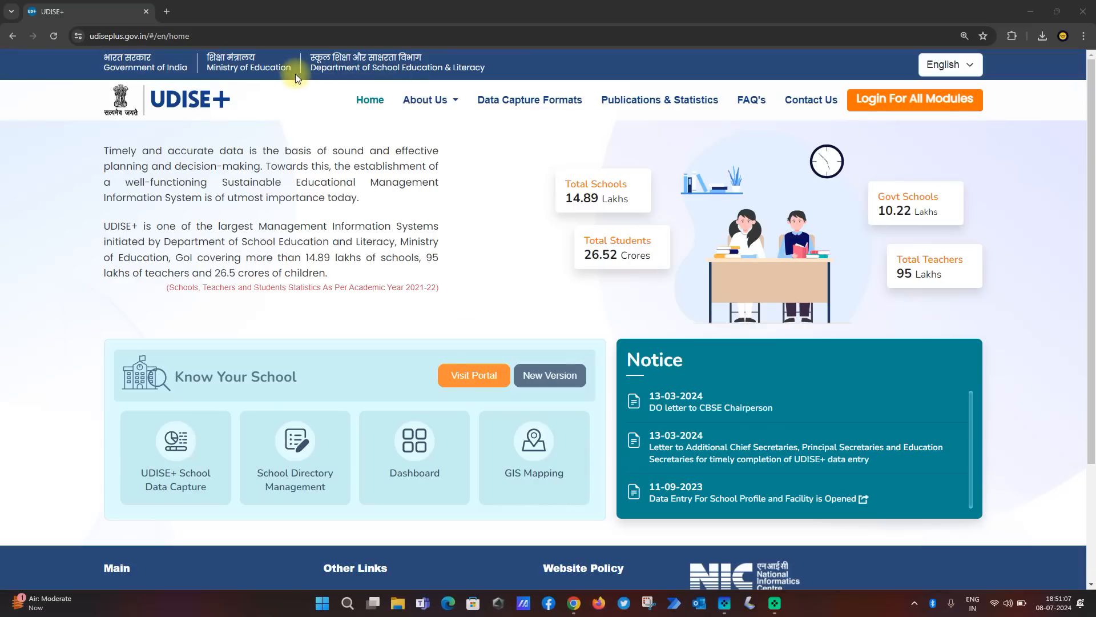
{"action": "left_click", "coordinate": [889, 102]}
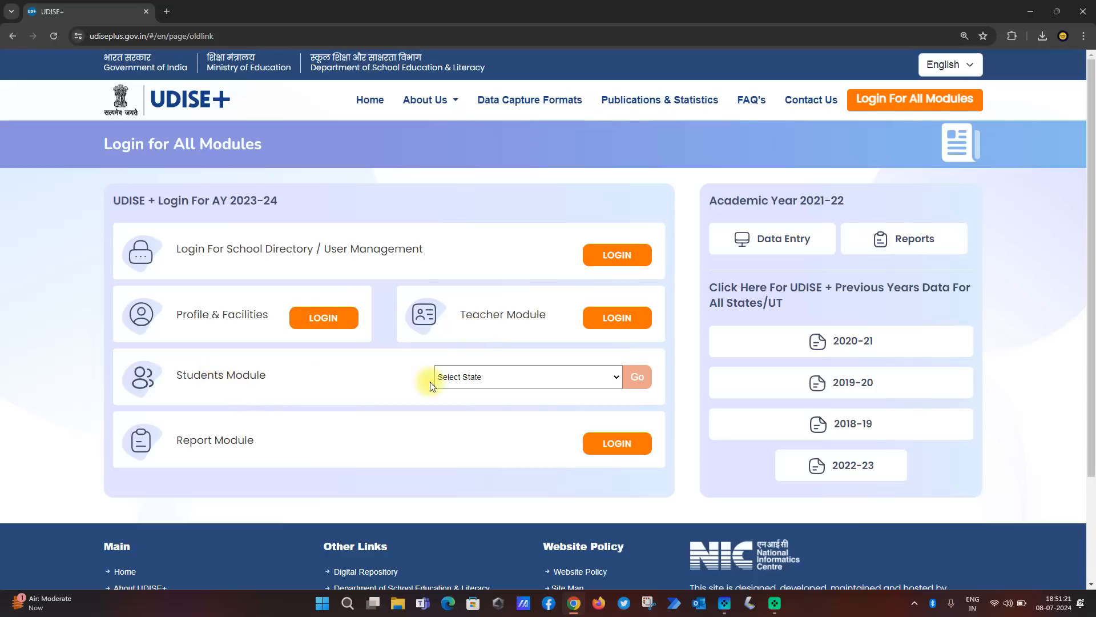
{"action": "left_click", "coordinate": [498, 378]}
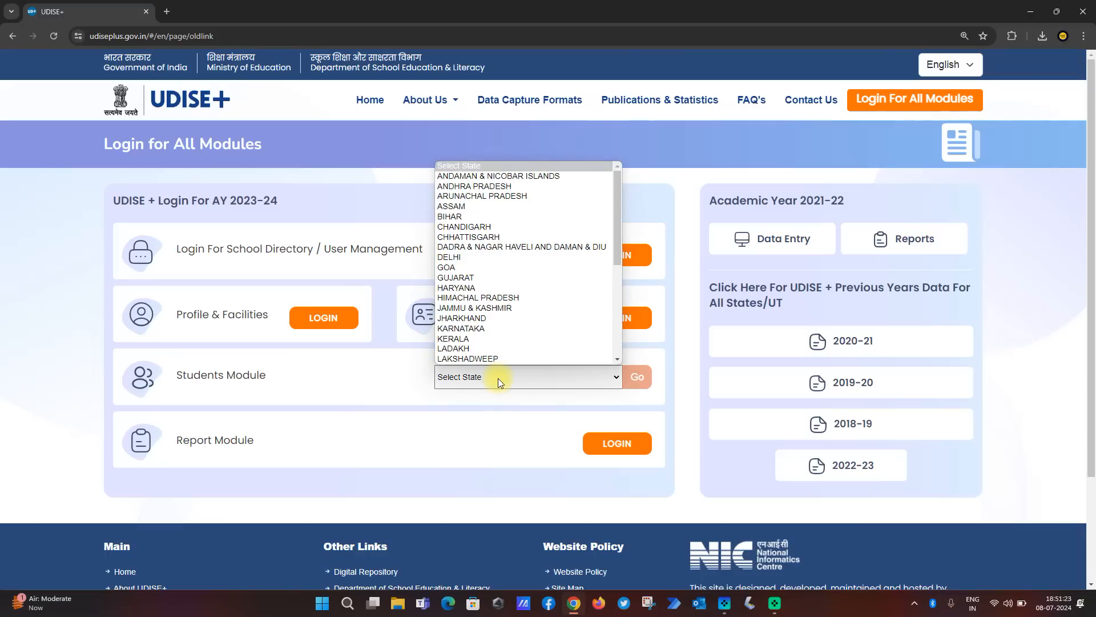
{"action": "key", "text": "p"}
{"action": "key", "text": "p"}
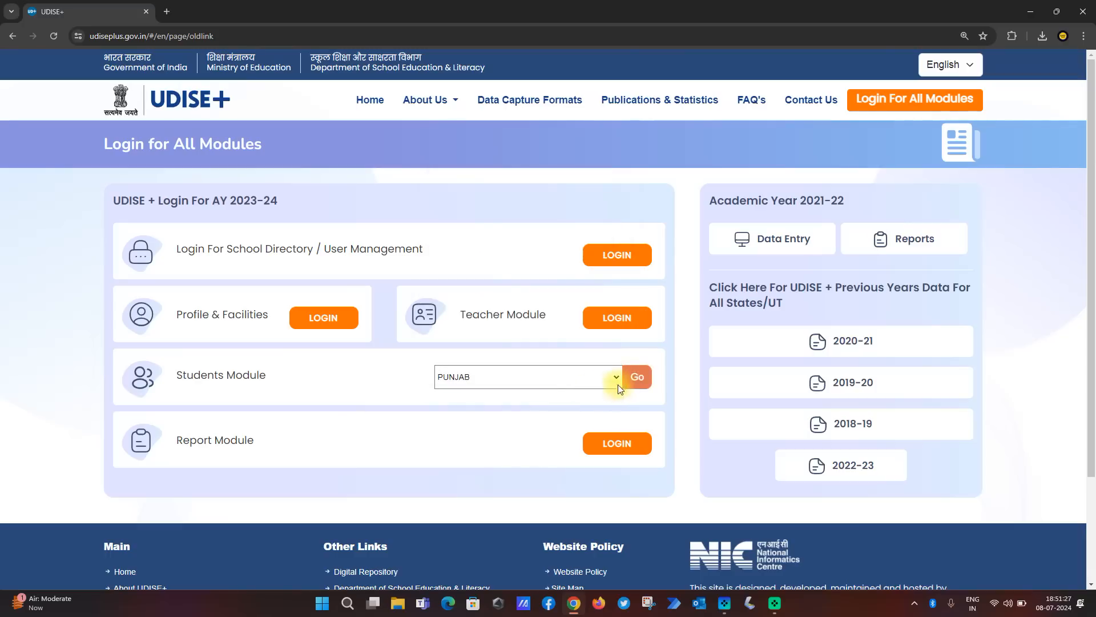
{"action": "left_click", "coordinate": [638, 377]}
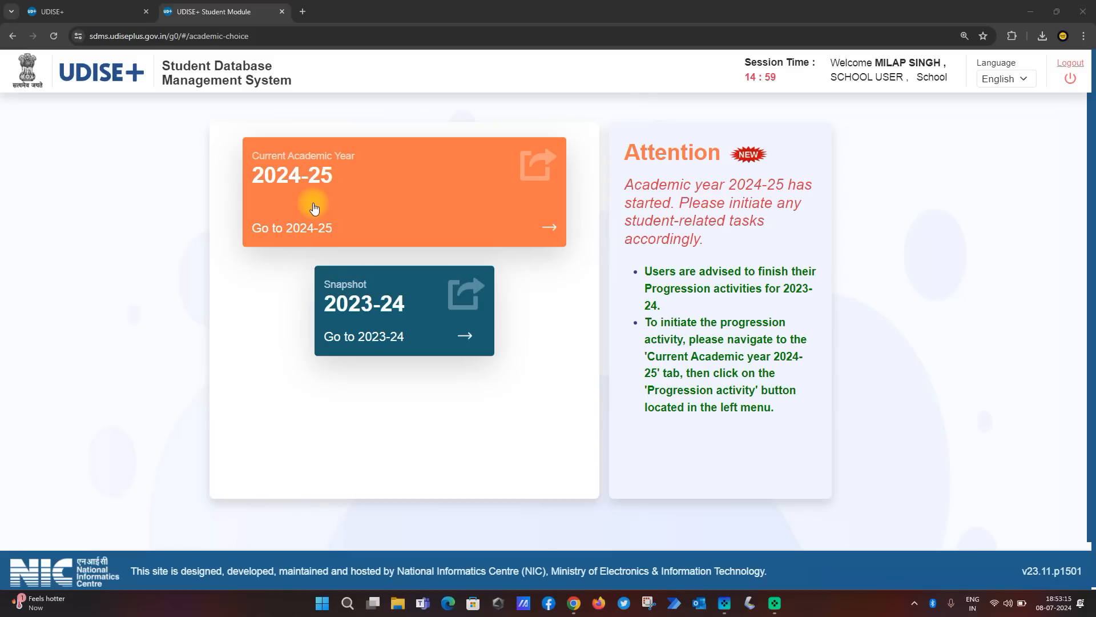
Enter the current academic year 2024-25, dismiss the school information, and review the grade-wise school details table
{"action": "left_click", "coordinate": [364, 198]}
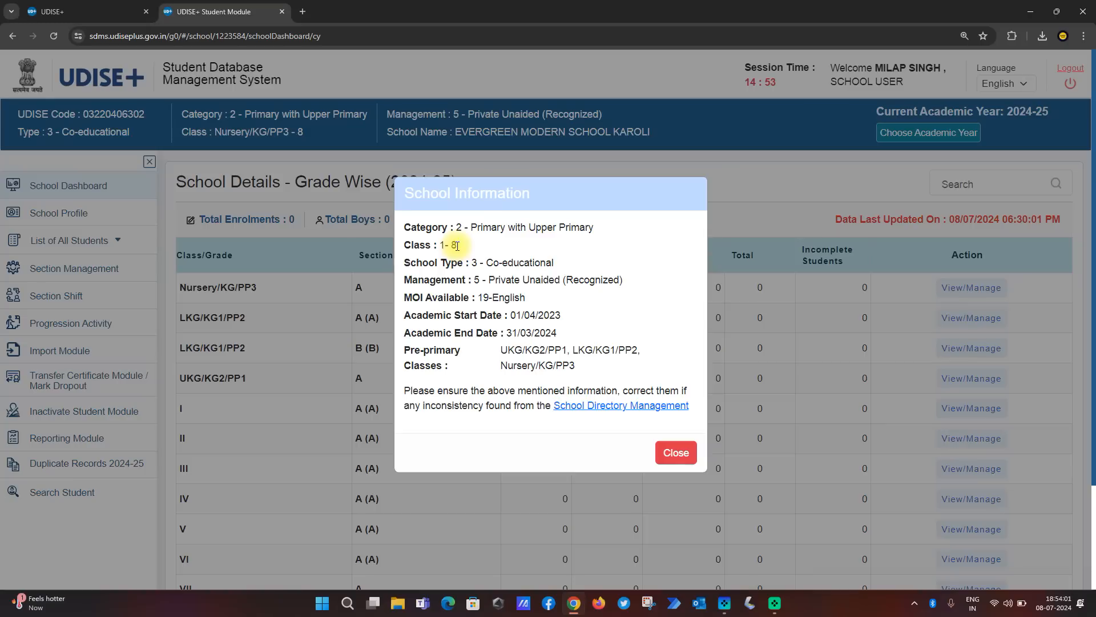
{"action": "left_click", "coordinate": [680, 453]}
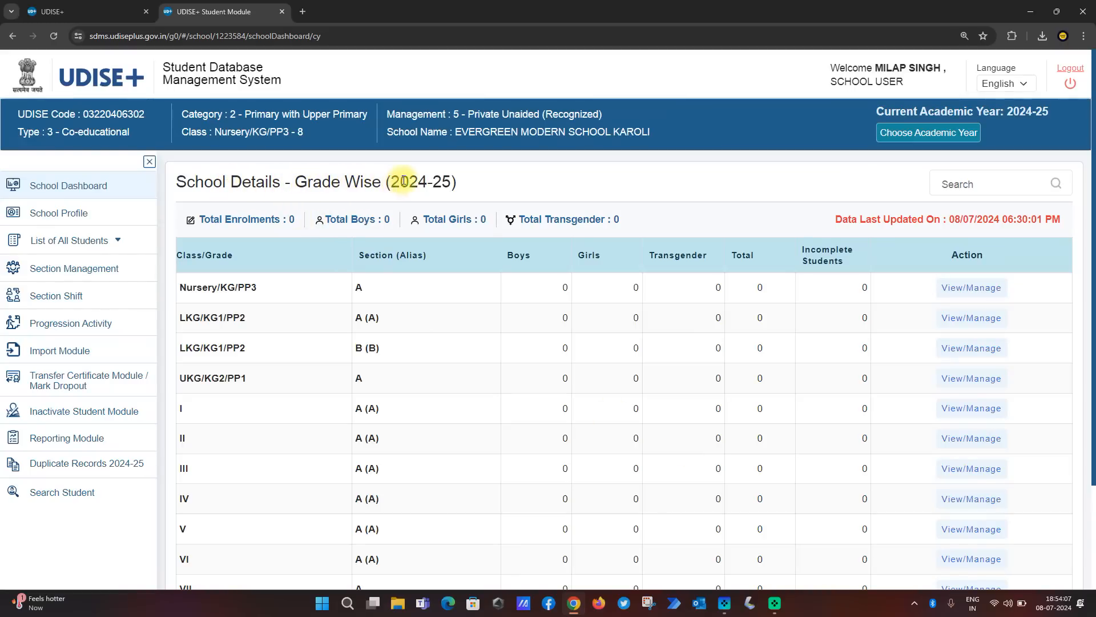
{"action": "left_click_drag", "start_coordinate": [404, 181], "coordinate": [456, 182]}
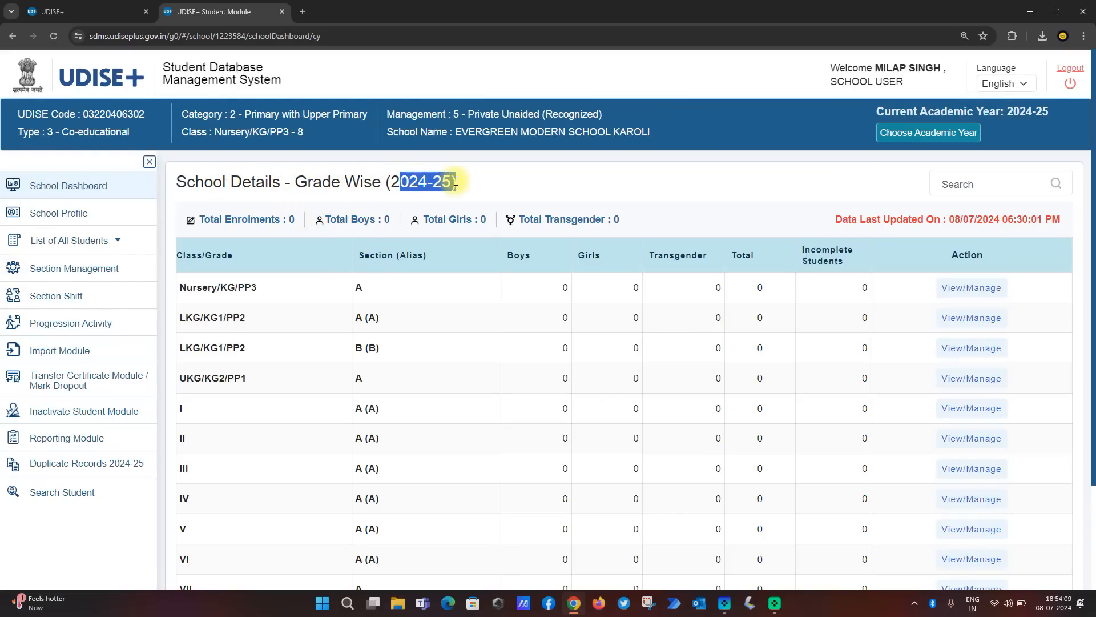
{"action": "left_click", "coordinate": [525, 367]}
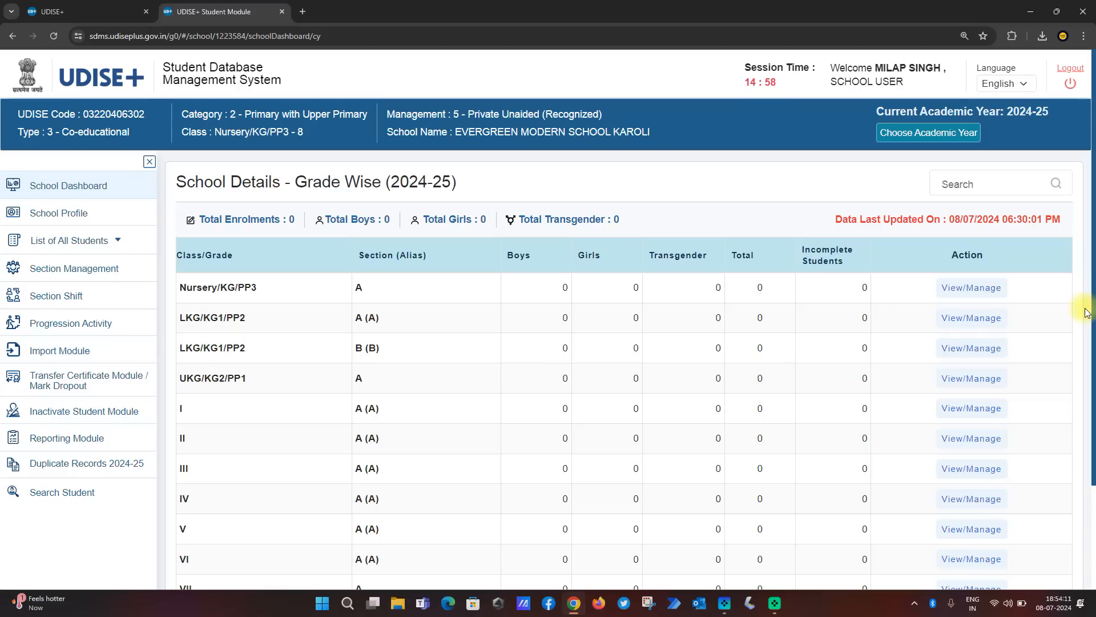
{"action": "left_click_drag", "start_coordinate": [1086, 312], "coordinate": [1093, 358]}
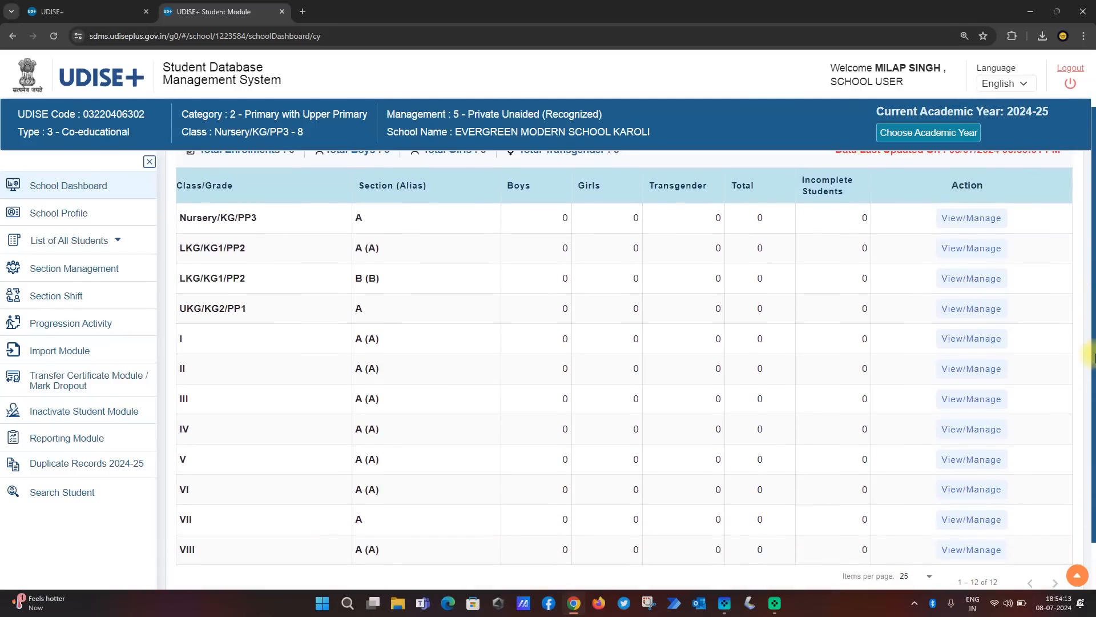
{"action": "left_click_drag", "start_coordinate": [1095, 276], "coordinate": [1094, 184]}
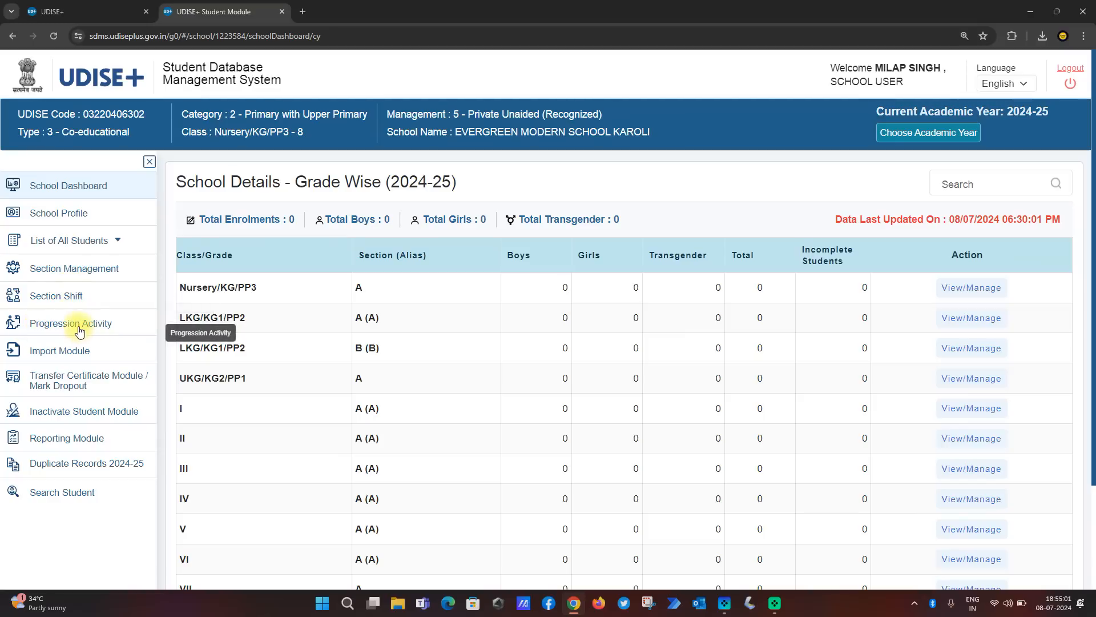
Open the Progression Module and list the students eligible for progression in class Nursery/KG/PP3, section A
{"action": "left_click", "coordinate": [67, 325]}
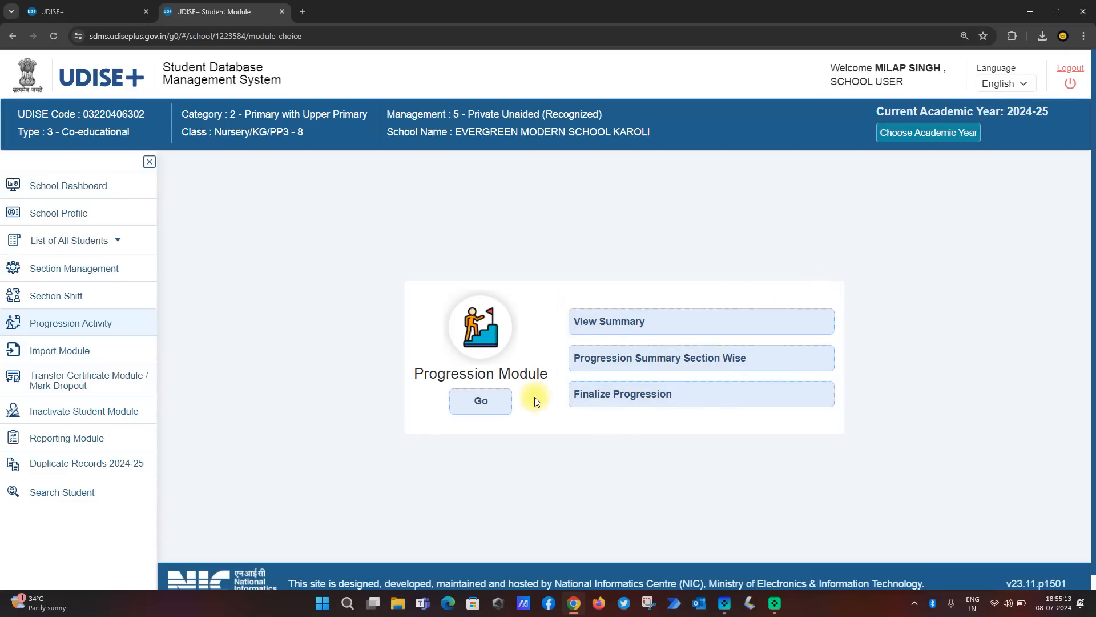
{"action": "left_click", "coordinate": [483, 402]}
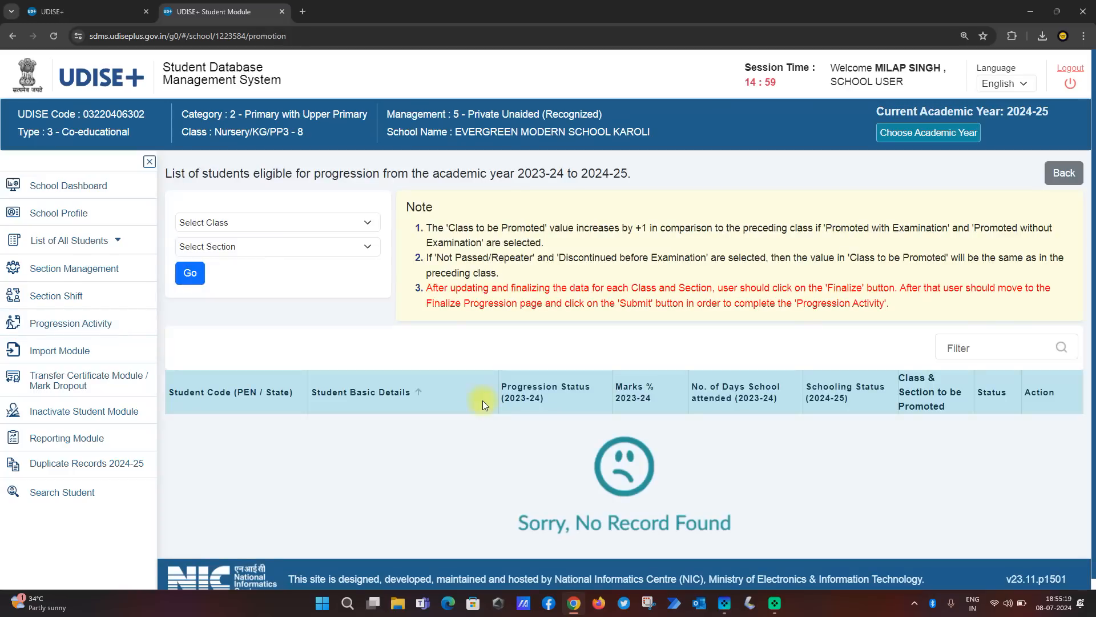
{"action": "left_click", "coordinate": [269, 224]}
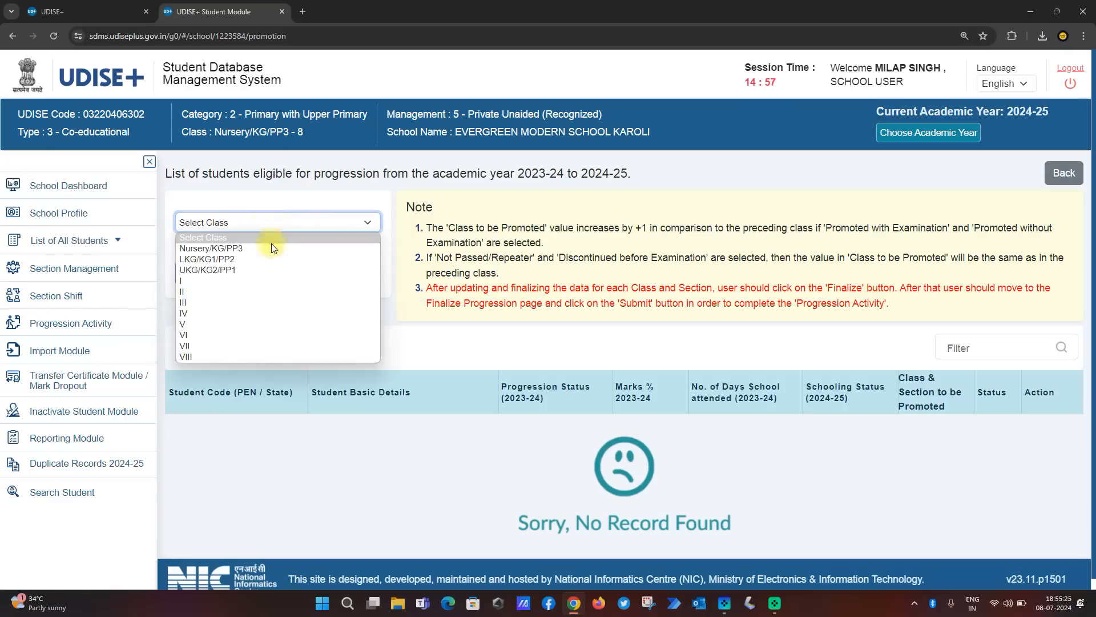
{"action": "left_click", "coordinate": [271, 247]}
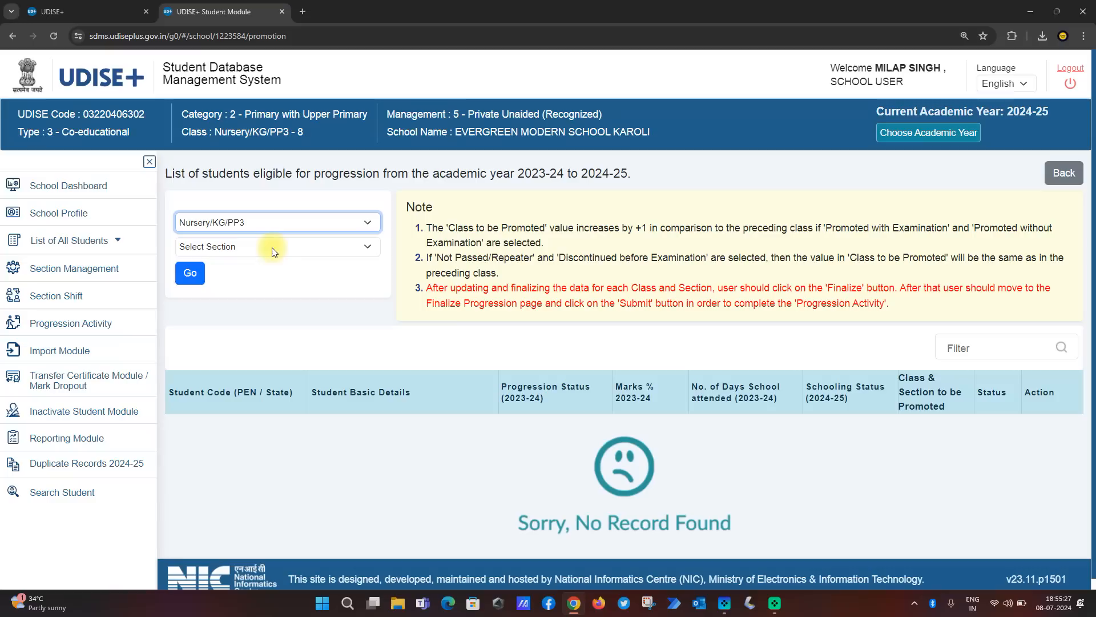
{"action": "left_click", "coordinate": [273, 251]}
{"action": "left_click", "coordinate": [272, 271]}
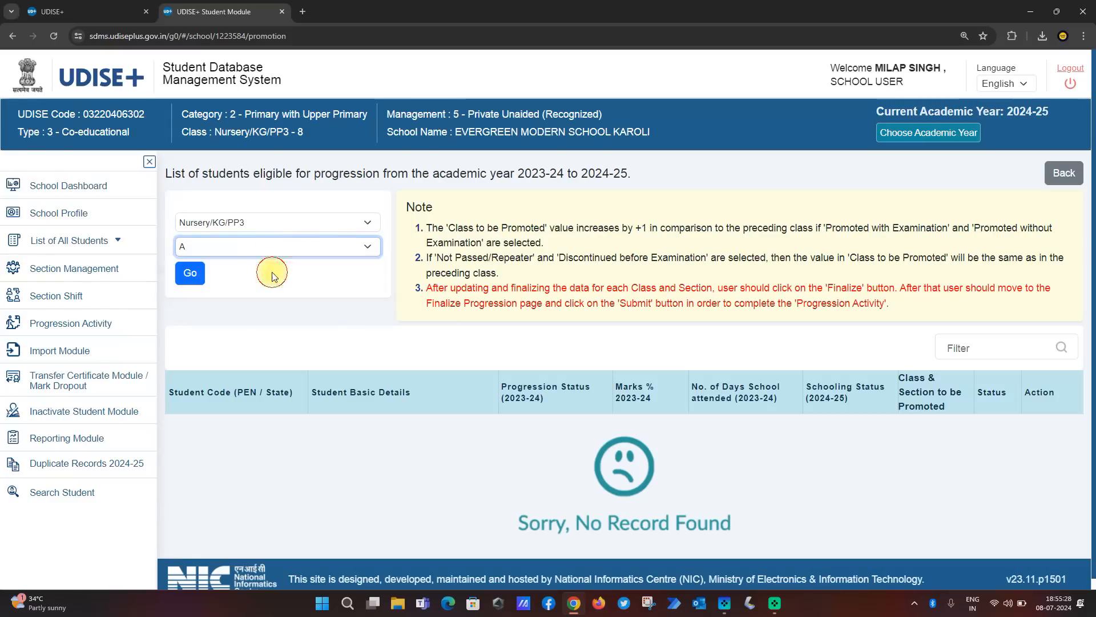
{"action": "left_click", "coordinate": [247, 222]}
{"action": "left_click", "coordinate": [247, 222]}
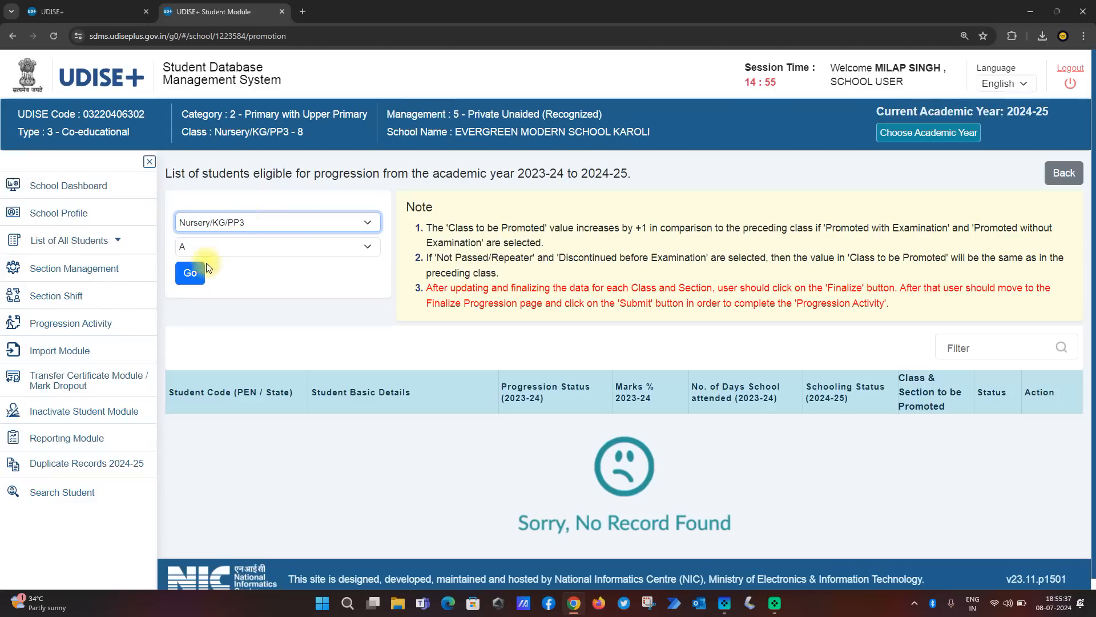
{"action": "left_click", "coordinate": [193, 276]}
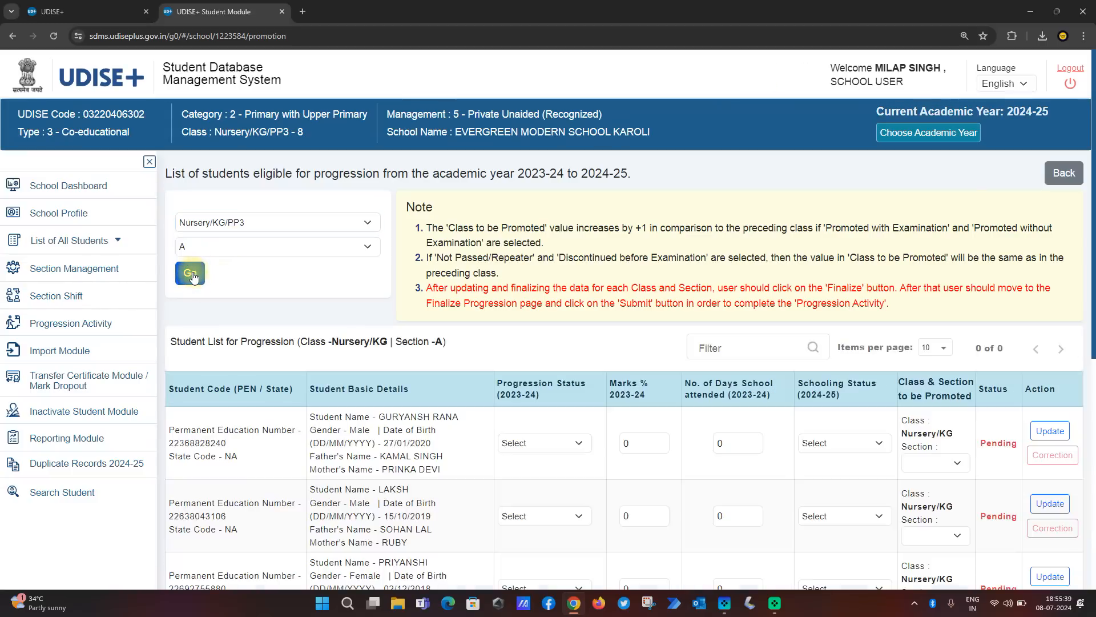
Examine the Nursery/KG section A progression list, including the student names and the fields to fill in per student
{"action": "scroll", "coordinate": [1092, 371], "scroll_direction": "down", "scroll_amount": 4}
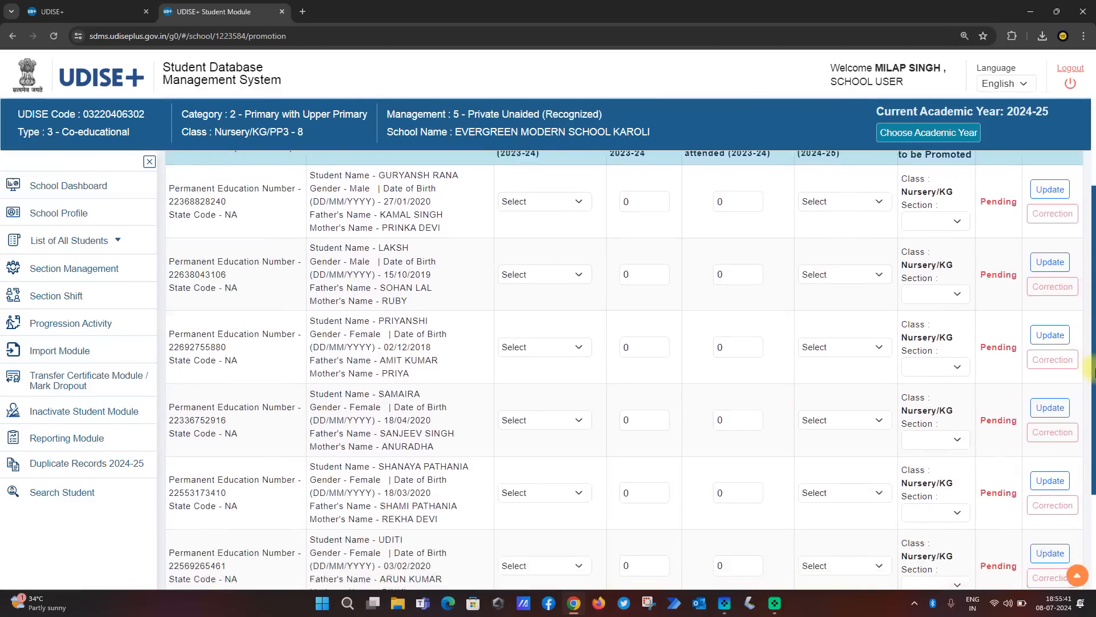
{"action": "scroll", "coordinate": [1091, 371], "scroll_direction": "down", "scroll_amount": 3}
{"action": "scroll", "coordinate": [1091, 370], "scroll_direction": "up", "scroll_amount": 3}
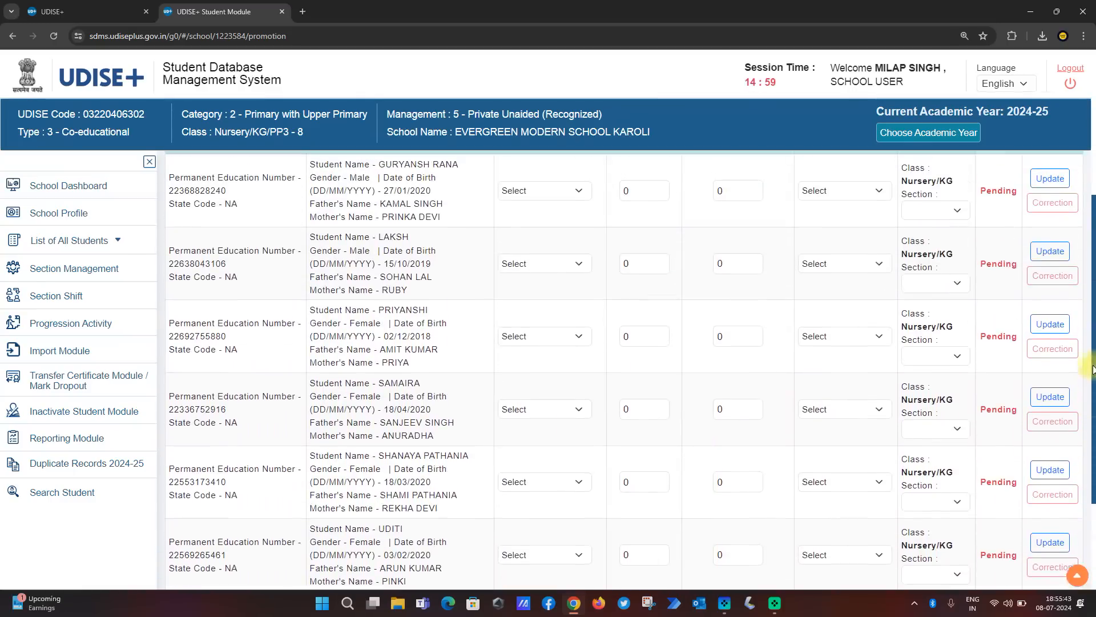
{"action": "left_click_drag", "start_coordinate": [1092, 368], "coordinate": [1092, 303]}
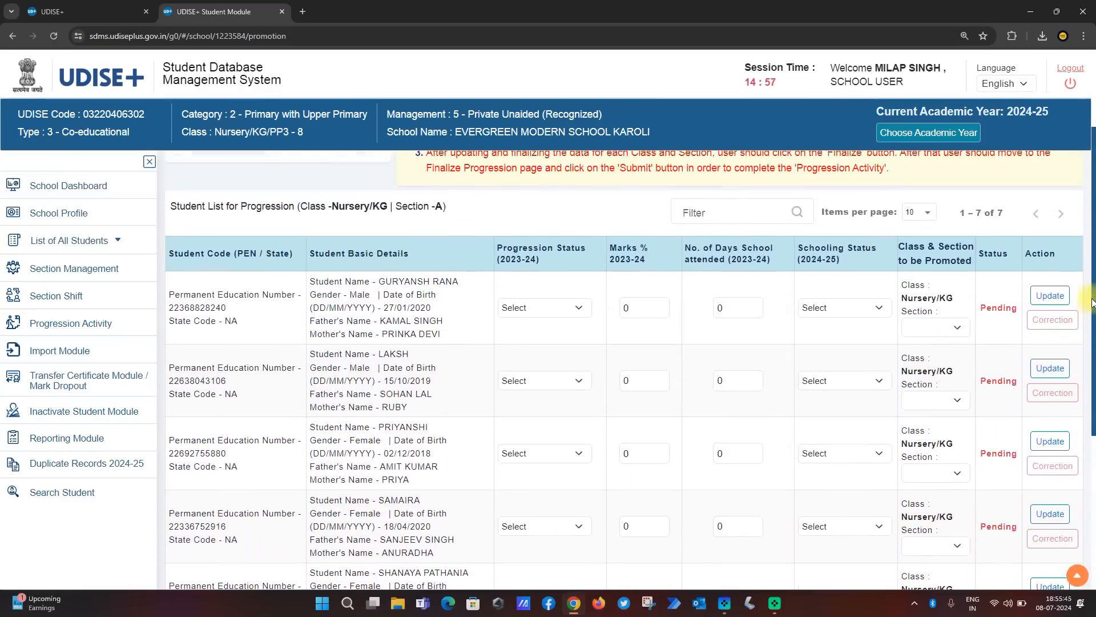
{"action": "scroll", "coordinate": [1092, 281], "scroll_direction": "down", "scroll_amount": 1}
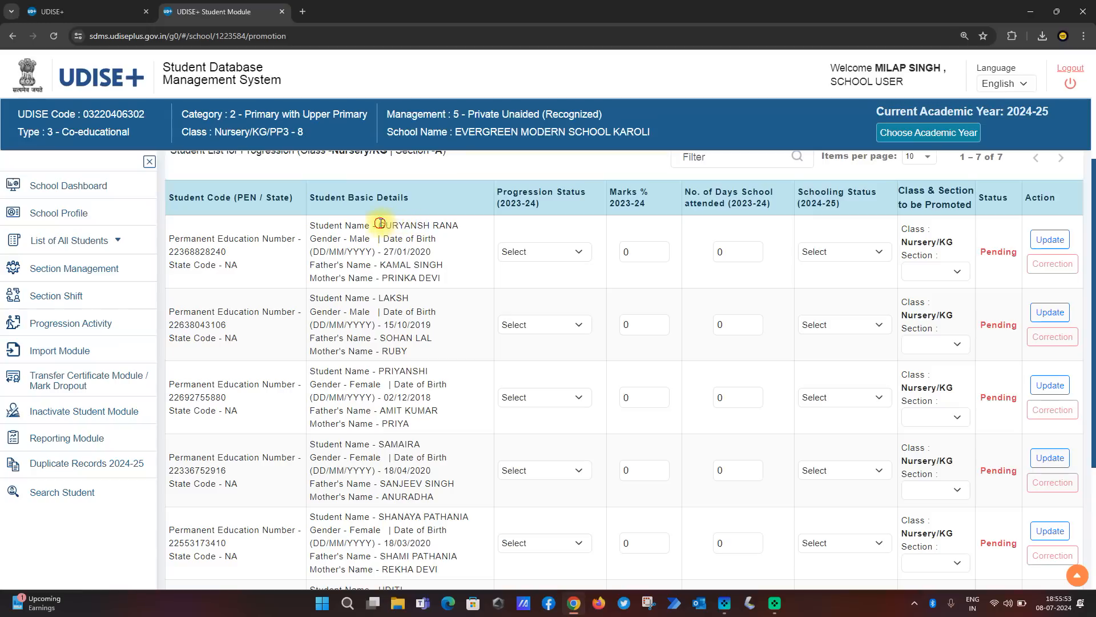
{"action": "left_click_drag", "start_coordinate": [378, 224], "coordinate": [440, 225]}
{"action": "left_click_drag", "start_coordinate": [338, 297], "coordinate": [402, 307]}
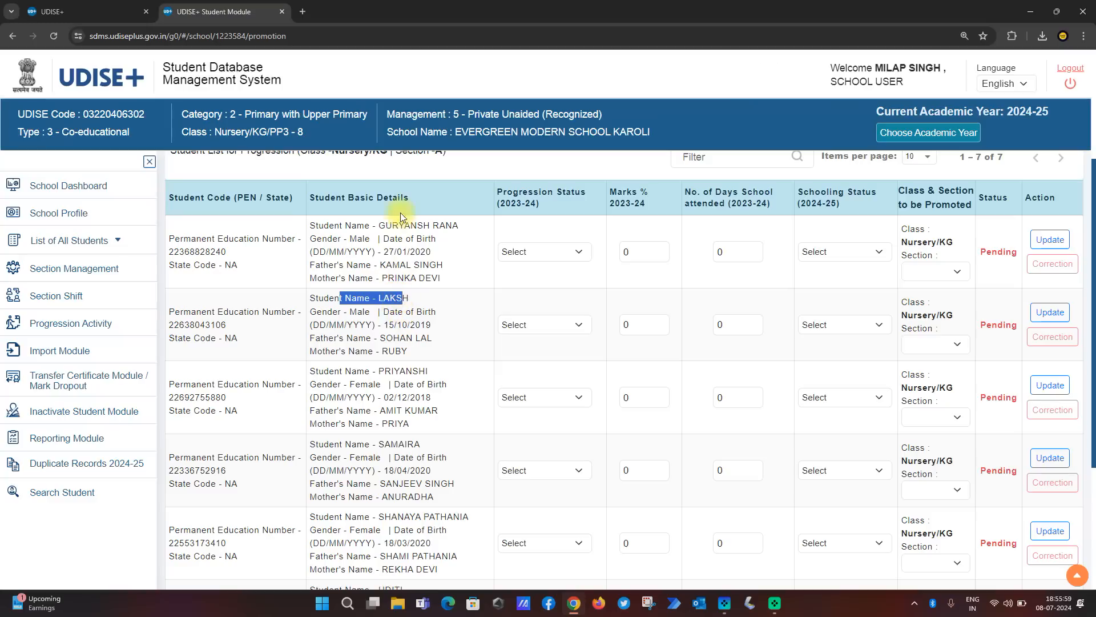
{"action": "left_click_drag", "start_coordinate": [400, 215], "coordinate": [392, 222]}
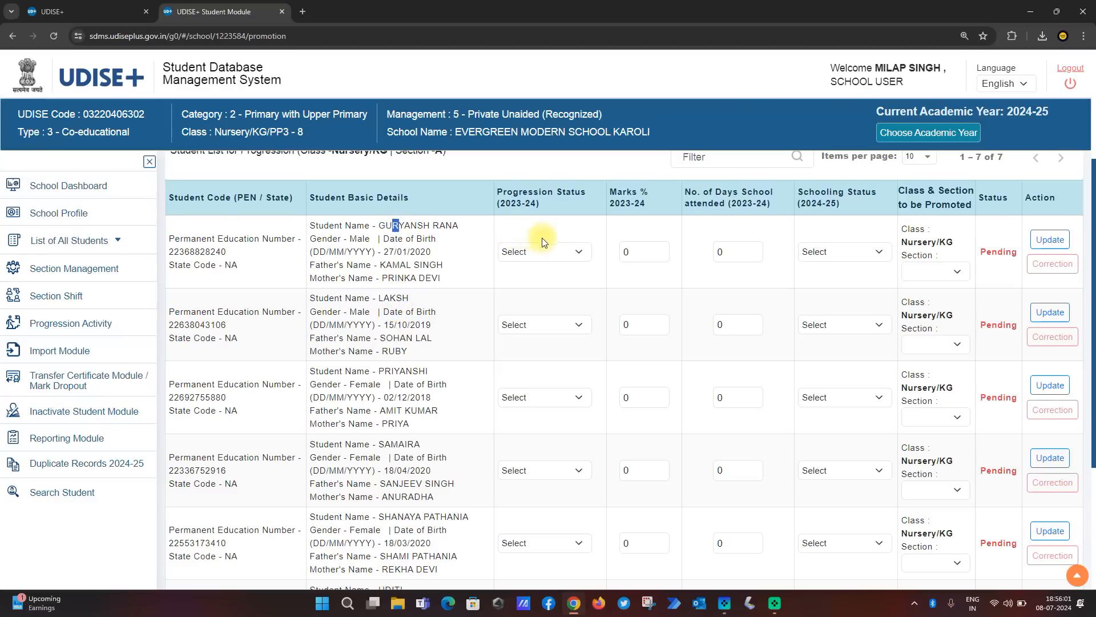
Set the first student's progression status to Promoted without Examination and check whether the Marks % field can be edited
{"action": "left_click", "coordinate": [546, 255]}
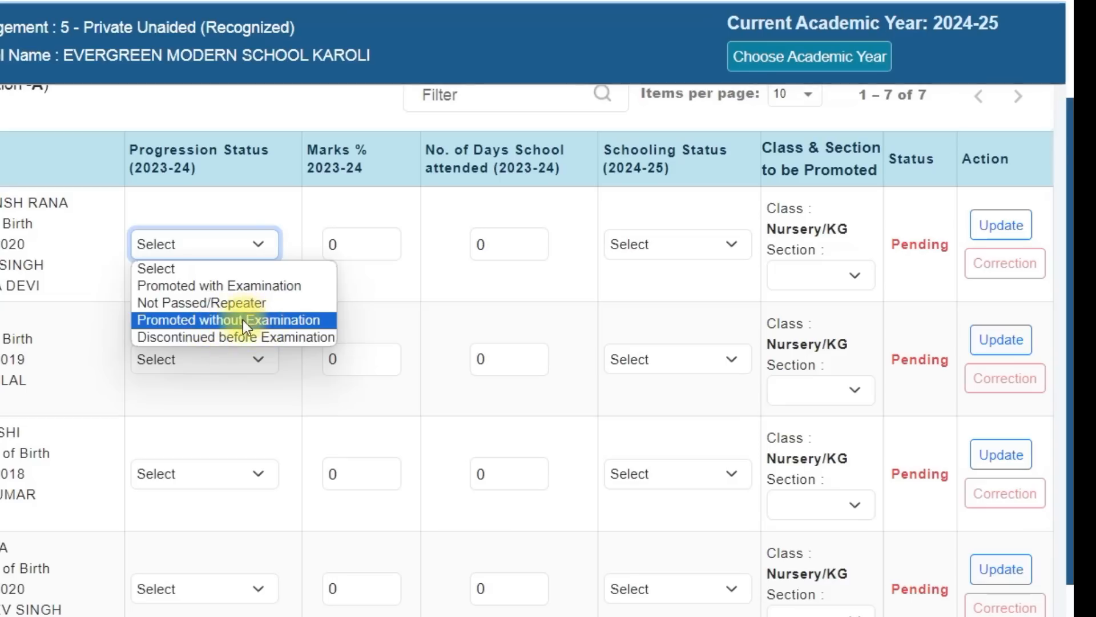
{"action": "left_click", "coordinate": [241, 321]}
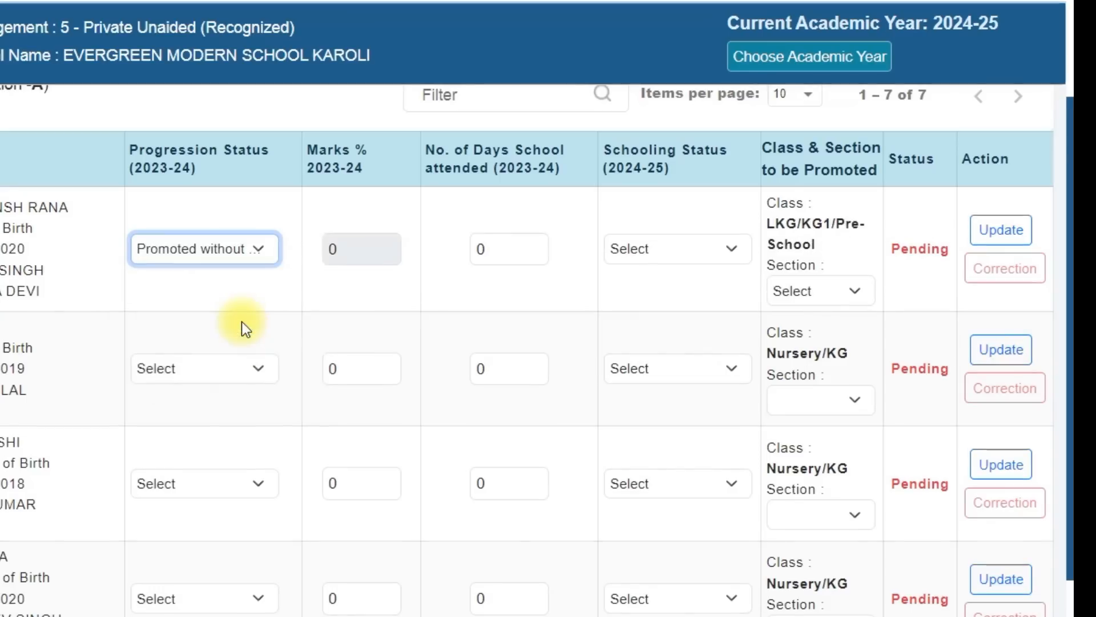
{"action": "left_click", "coordinate": [230, 248]}
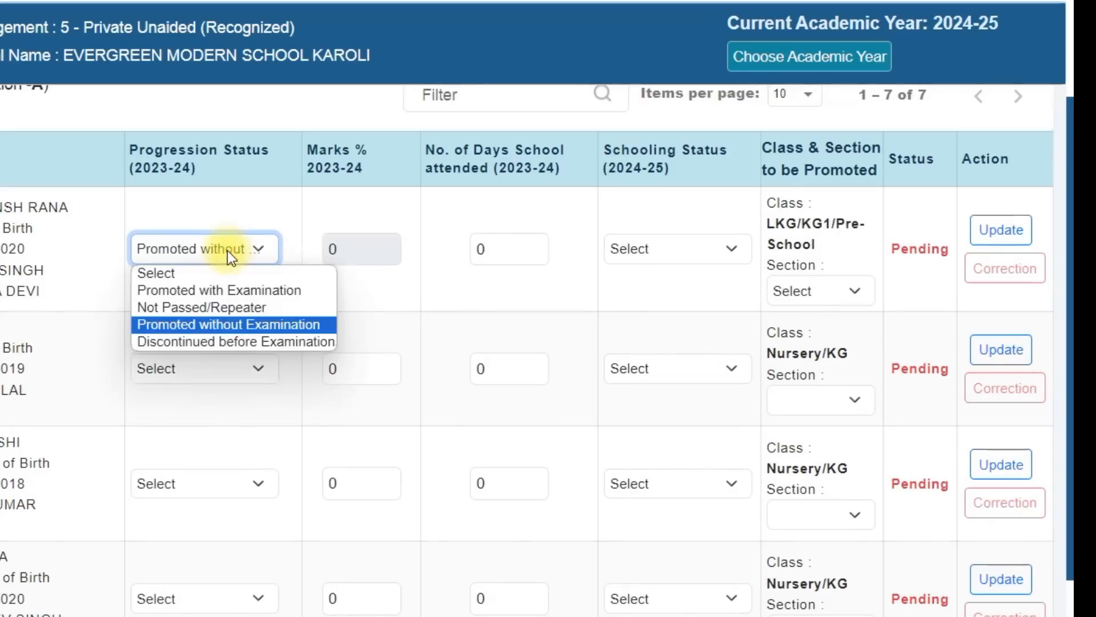
{"action": "left_click", "coordinate": [240, 324]}
{"action": "double_click", "coordinate": [354, 250]}
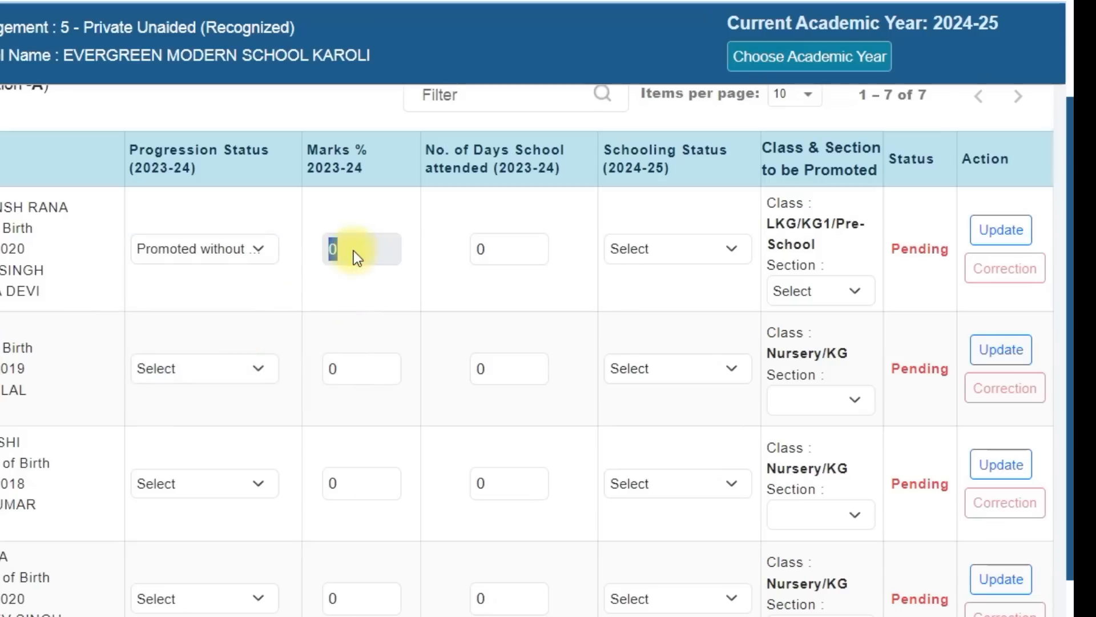
{"action": "left_click", "coordinate": [369, 291]}
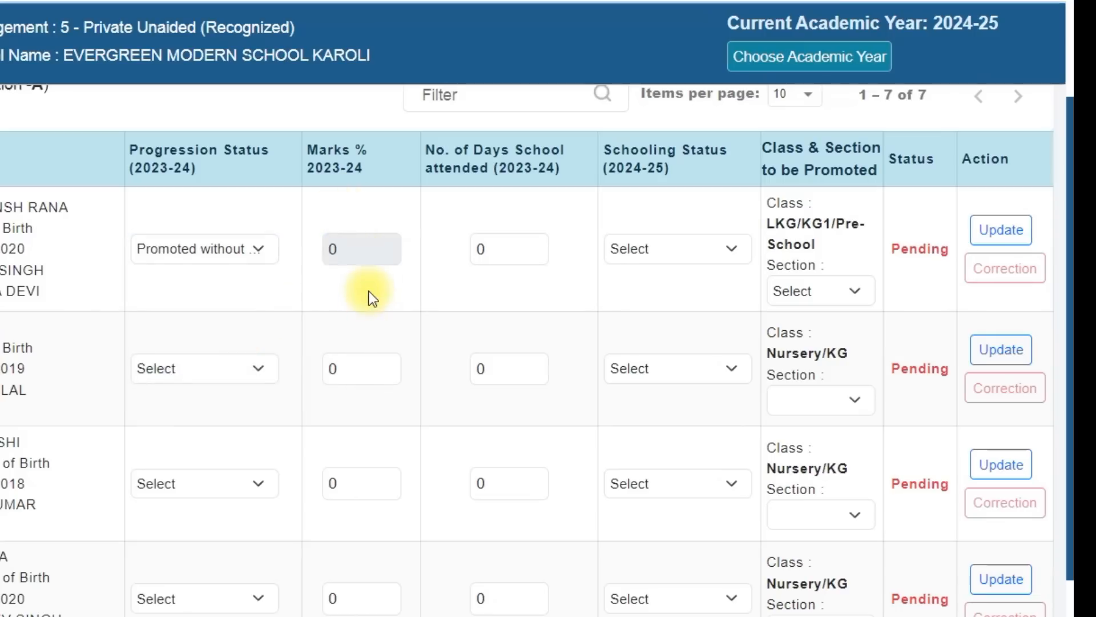
Set the first student's progression status to Promoted with Examination and the 2023-24 marks percentage to 80
{"action": "left_click", "coordinate": [258, 252]}
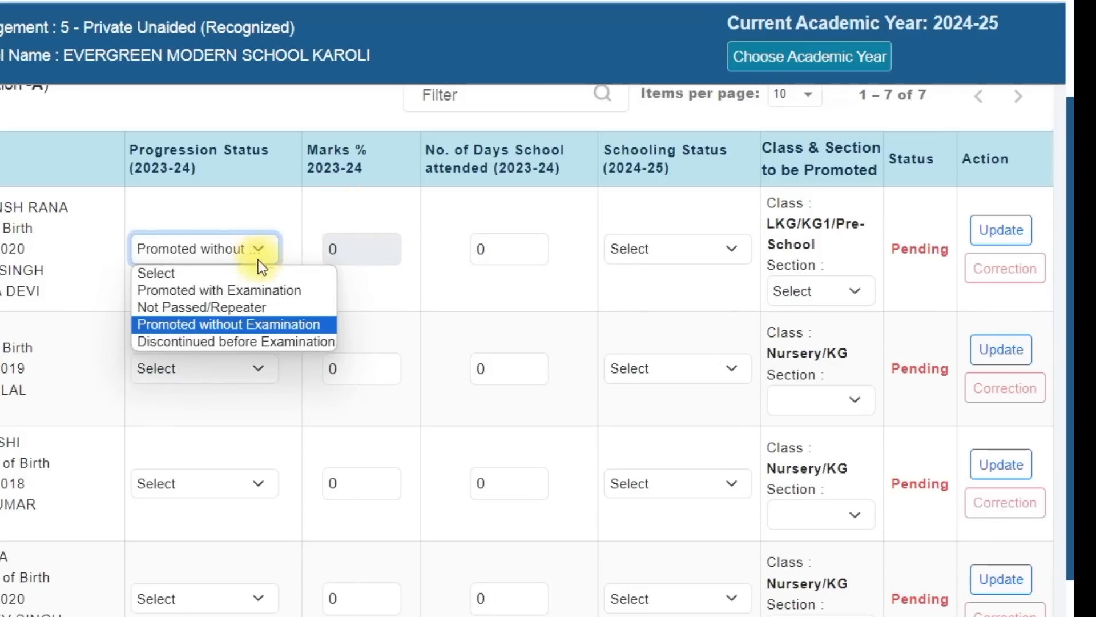
{"action": "left_click", "coordinate": [258, 294]}
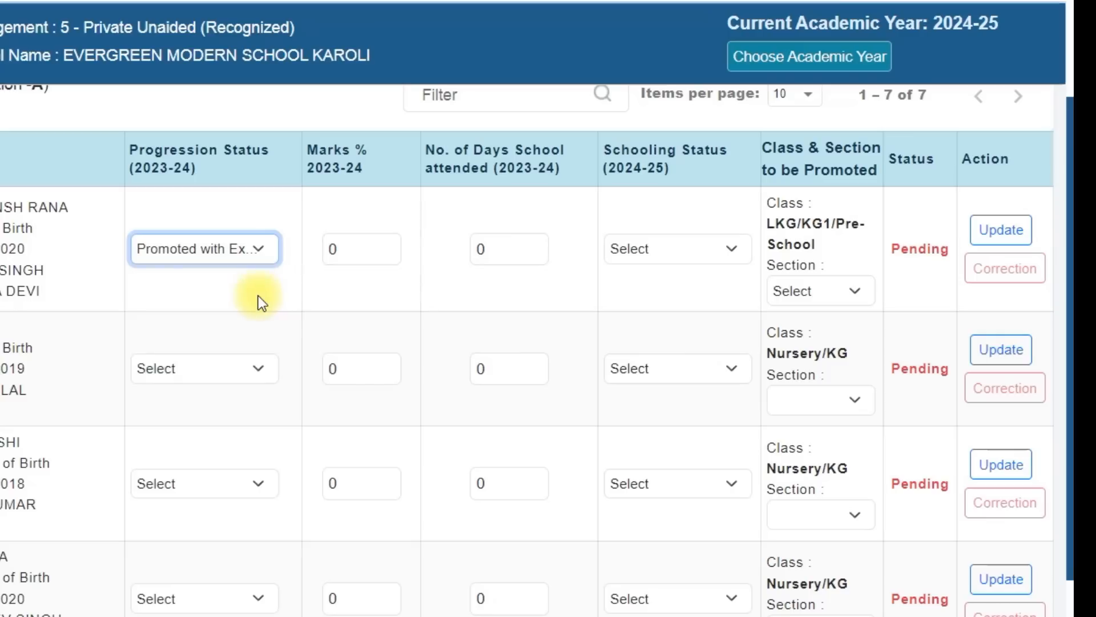
{"action": "left_click", "coordinate": [358, 254]}
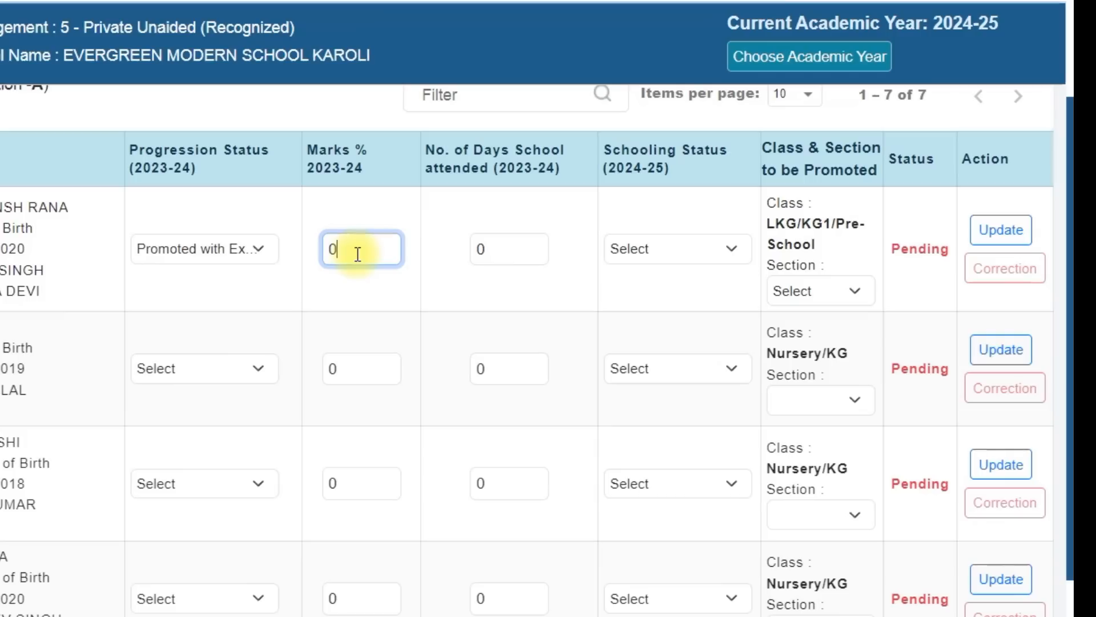
{"action": "key", "text": "BackSpace"}
{"action": "type", "text": "80"}
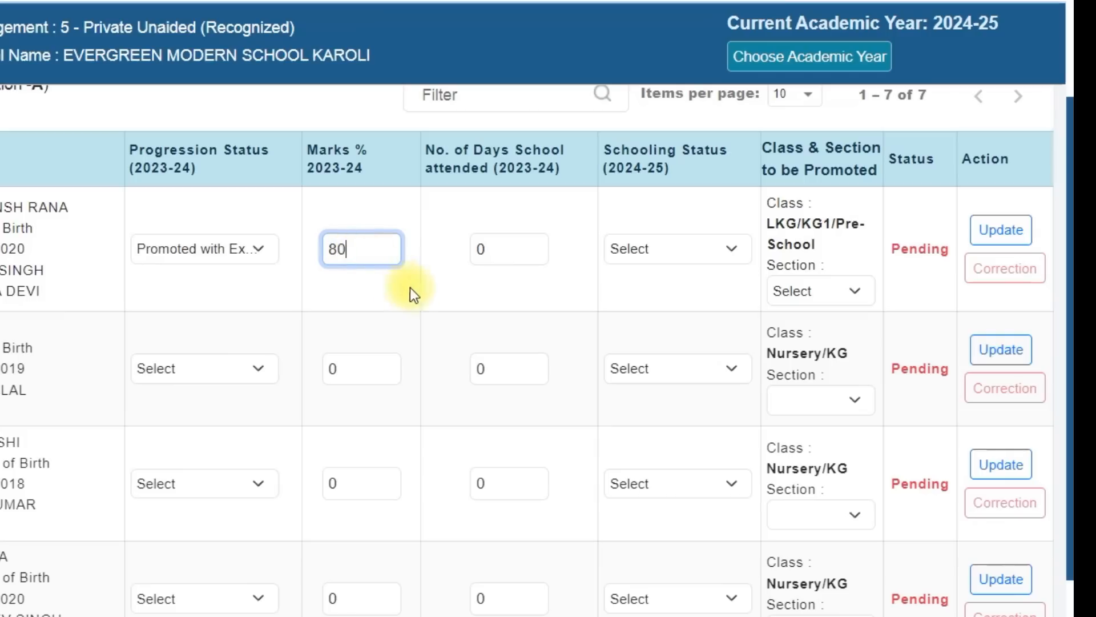
{"action": "left_click", "coordinate": [423, 295]}
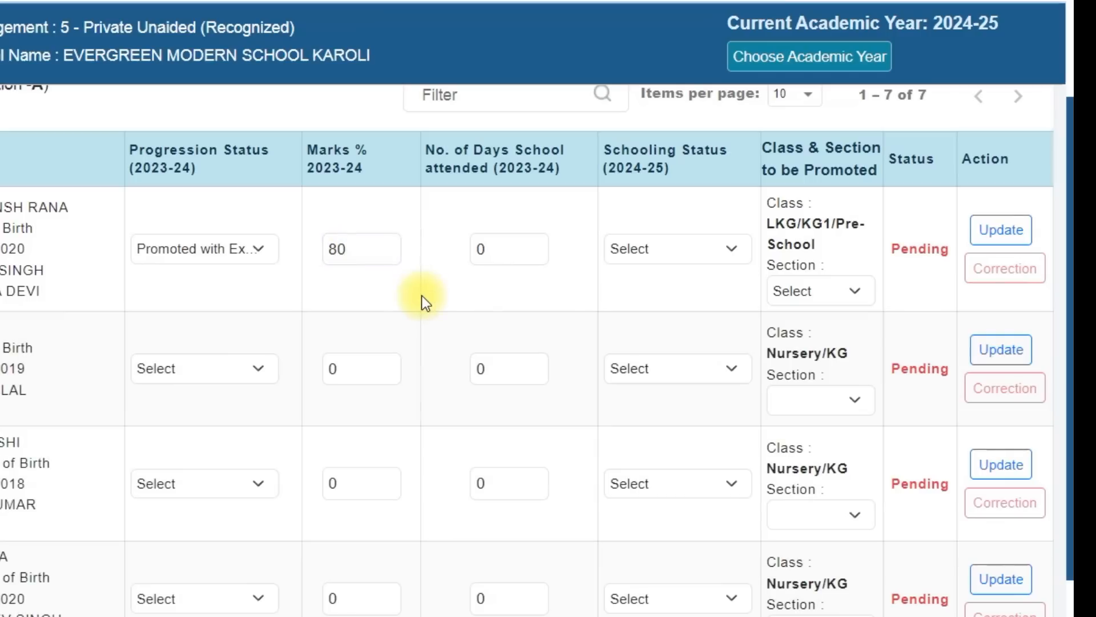
Set the first student's 2023-24 marks percentage to 84, keeping Promoted with Examination as the progression status
{"action": "left_click", "coordinate": [362, 250]}
{"action": "key", "text": "BackSpace"}
{"action": "key", "text": "BackSpace"}
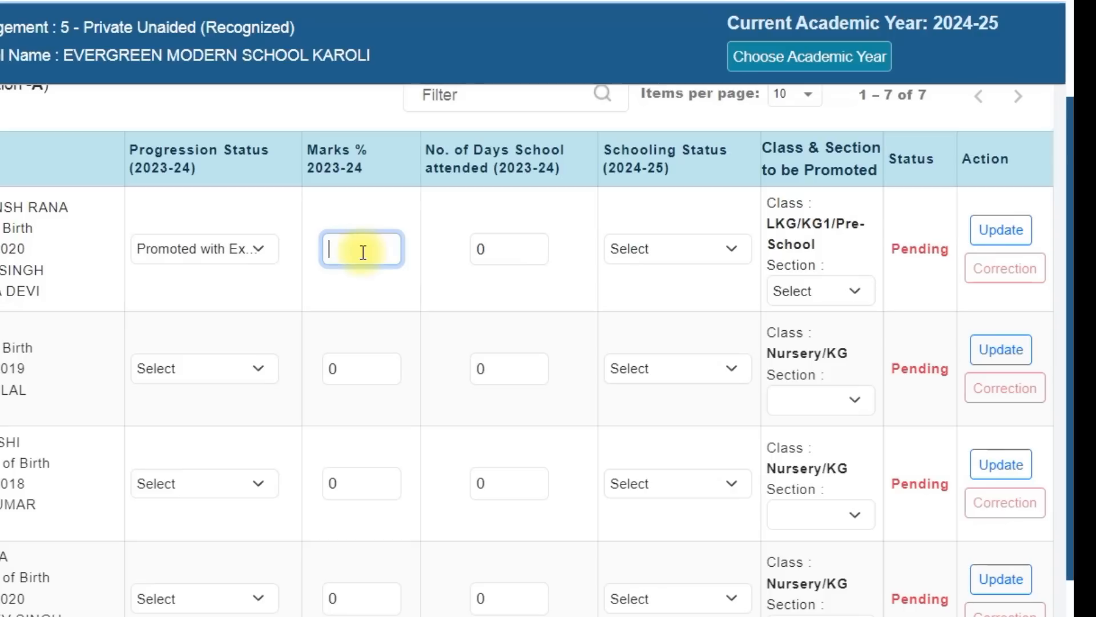
{"action": "type", "text": "70"}
{"action": "key", "text": "BackSpace"}
{"action": "key", "text": "BackSpace"}
{"action": "type", "text": "7"}
{"action": "key", "text": "BackSpace"}
{"action": "type", "text": "84"}
{"action": "left_click", "coordinate": [253, 249]}
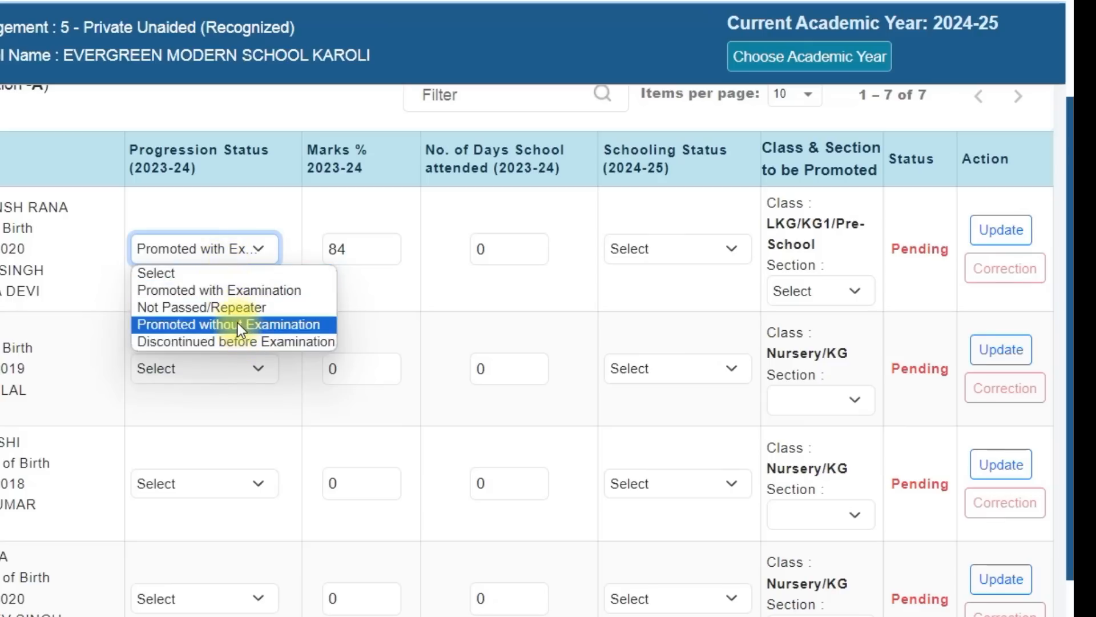
{"action": "left_click", "coordinate": [222, 290]}
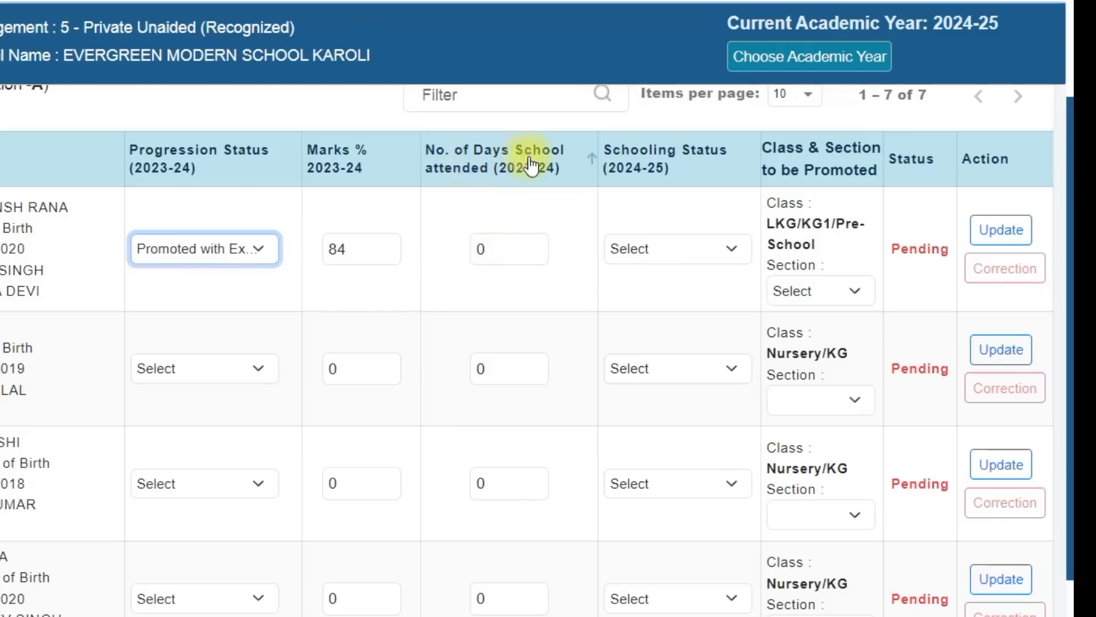
Set the first student's number of days school attended in 2023-24 to 235
{"action": "left_click", "coordinate": [509, 245]}
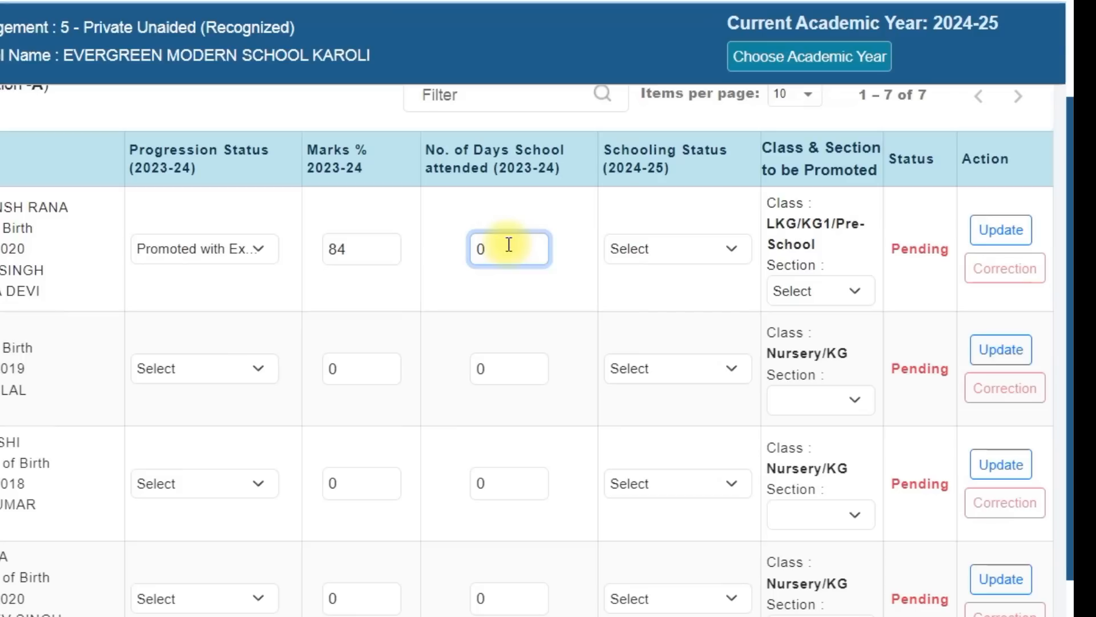
{"action": "key", "text": "BackSpace"}
{"action": "type", "text": "235"}
{"action": "left_click", "coordinate": [421, 291]}
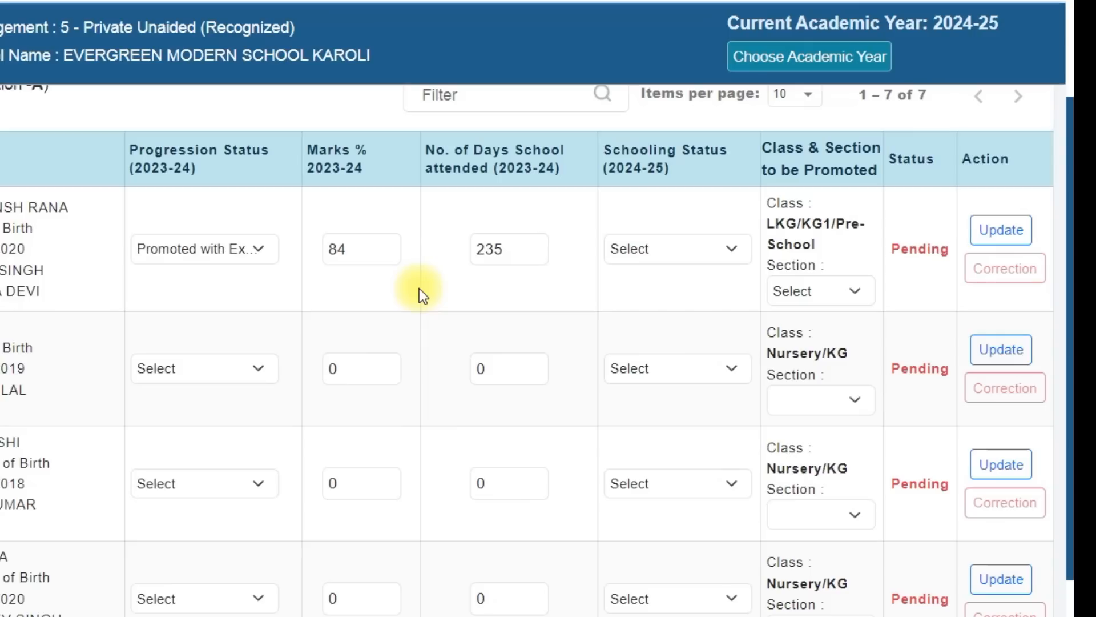
Change the first student's number of days school attended in 2023-24 to 210
{"action": "left_click", "coordinate": [539, 248]}
{"action": "key", "text": "BackSpace"}
{"action": "key", "text": "BackSpace"}
{"action": "key", "text": "BackSpace"}
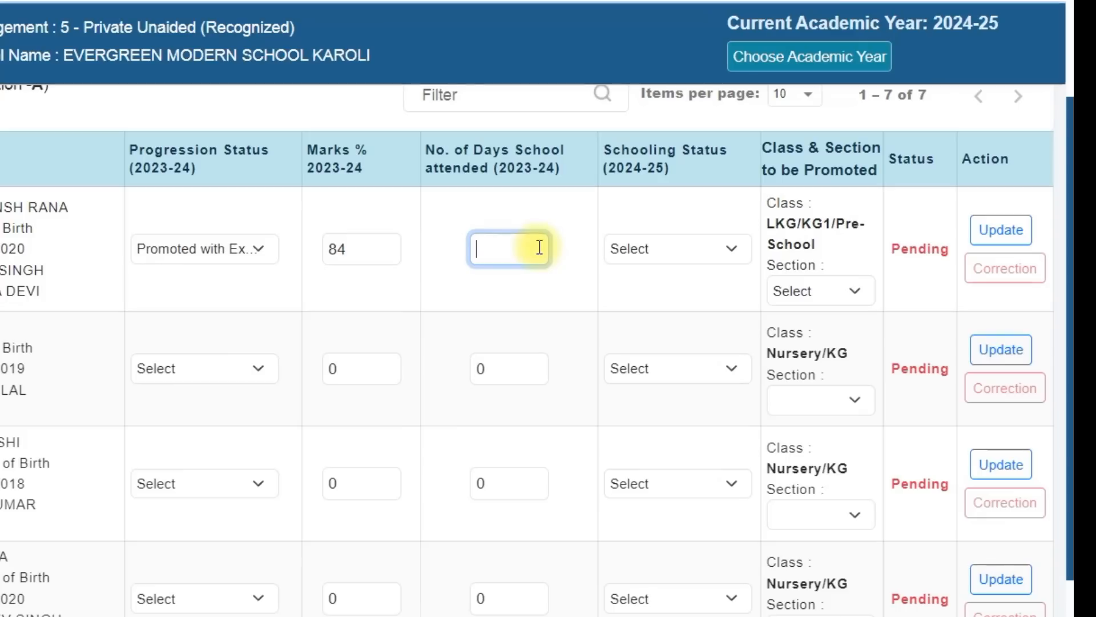
{"action": "type", "text": "210"}
Set the first student's 2024-25 schooling status to Studying in Same School and the promoted section to A
{"action": "left_click", "coordinate": [674, 250]}
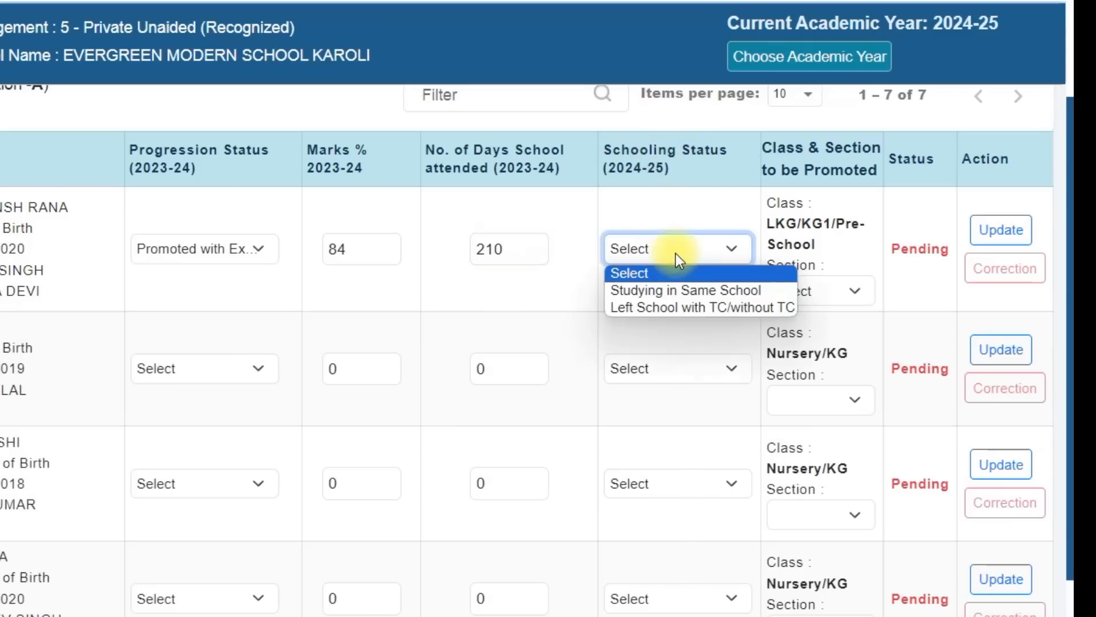
{"action": "left_click", "coordinate": [186, 246]}
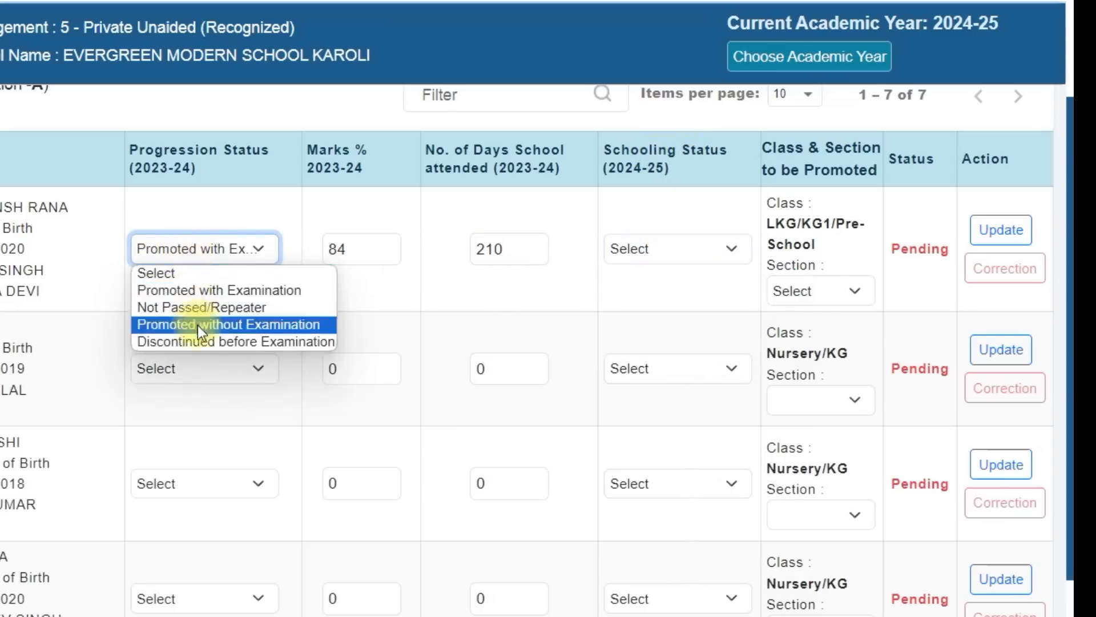
{"action": "left_click", "coordinate": [307, 233]}
{"action": "left_click", "coordinate": [648, 245]}
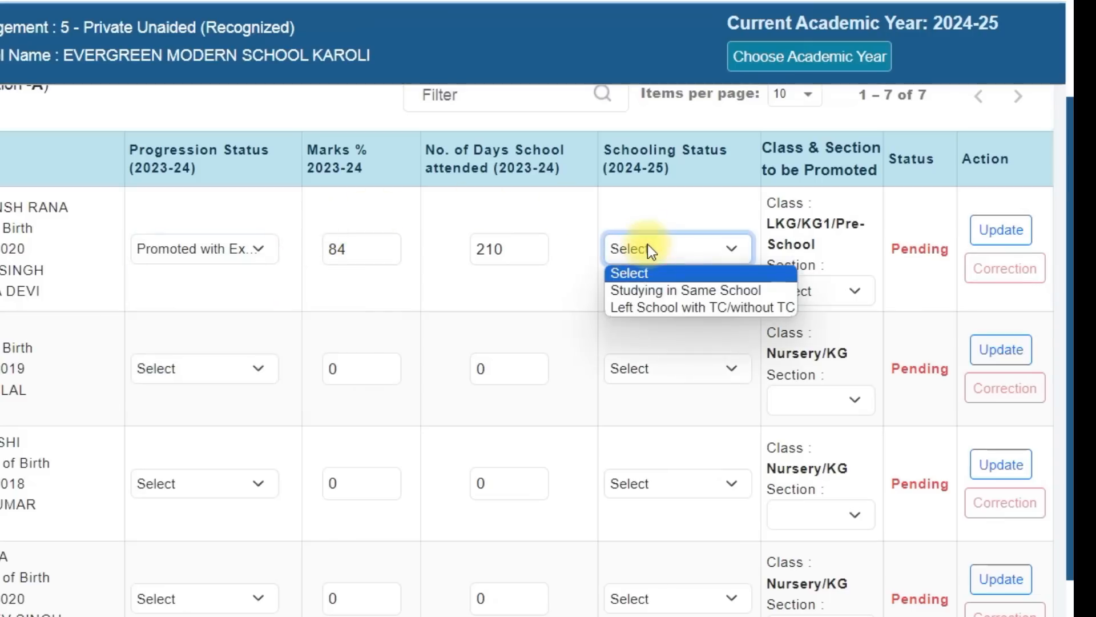
{"action": "left_click", "coordinate": [693, 289]}
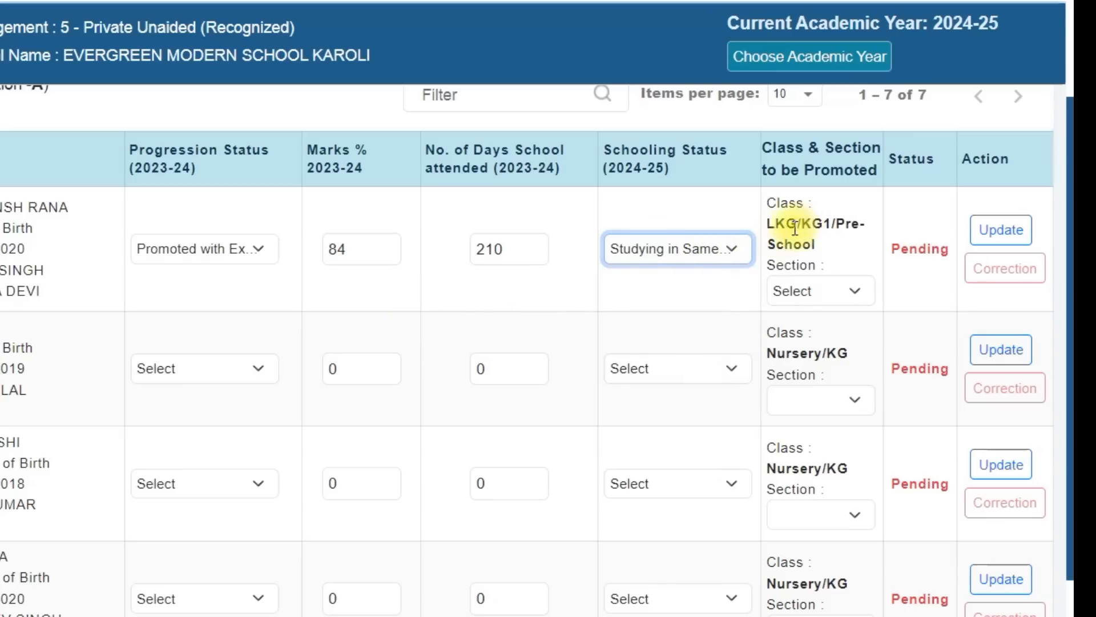
{"action": "left_click_drag", "start_coordinate": [766, 224], "coordinate": [820, 225]}
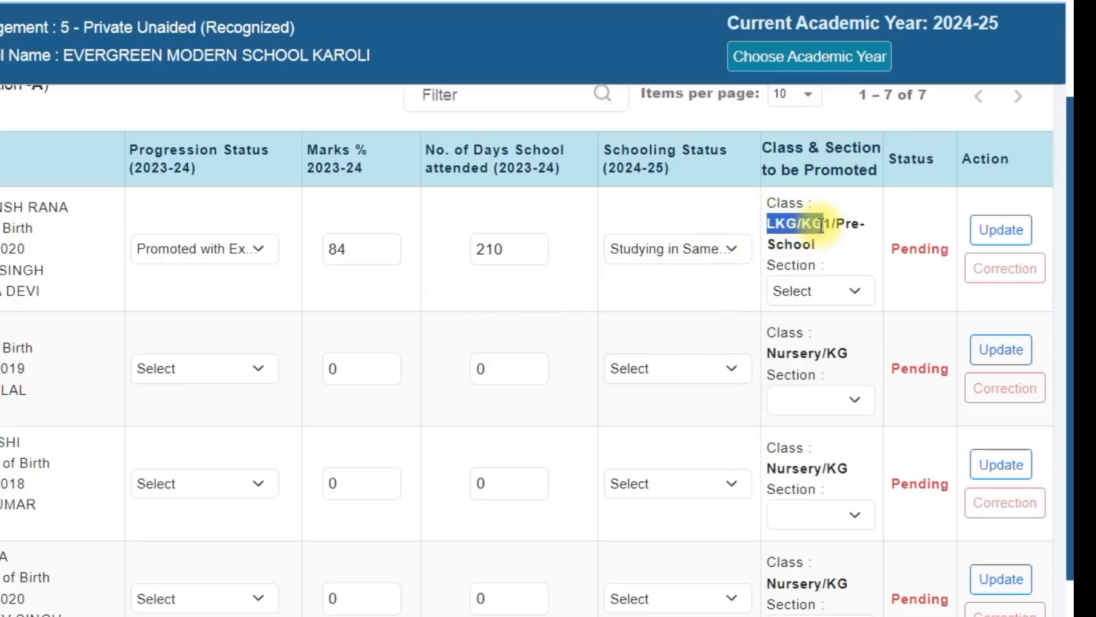
{"action": "left_click", "coordinate": [840, 299]}
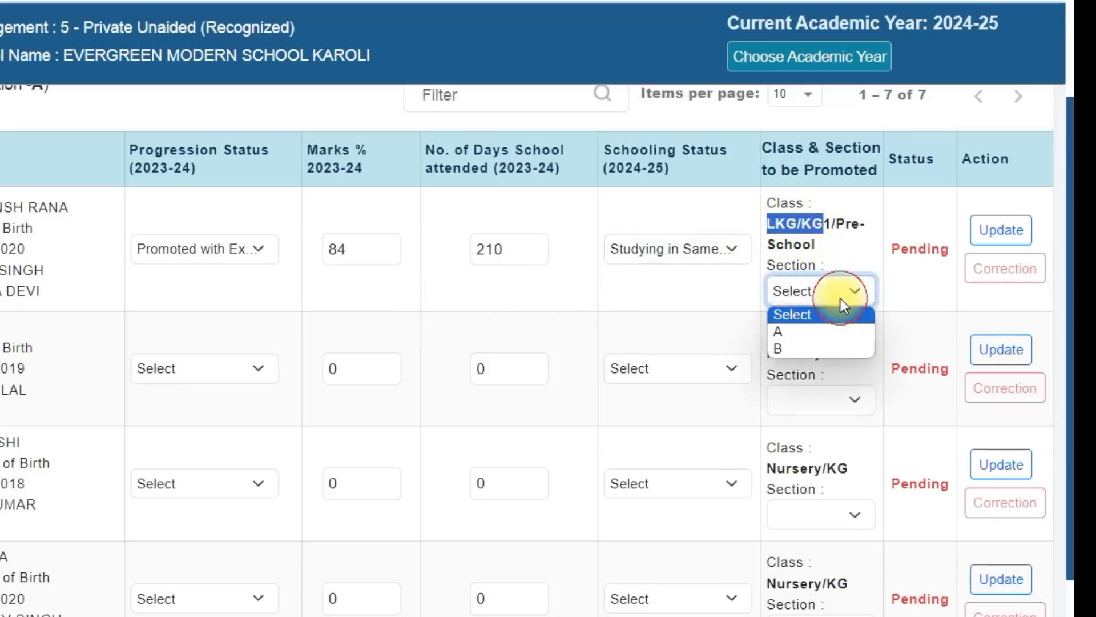
{"action": "left_click", "coordinate": [849, 334]}
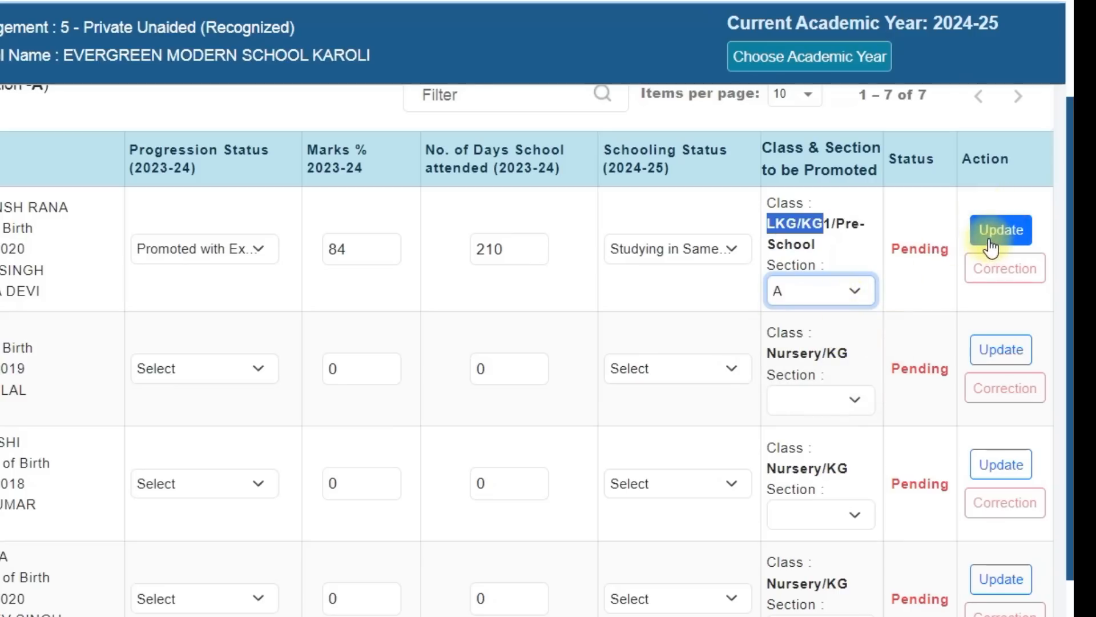
Set the first student's schooling status to Left School with TC/without TC and review the row's progression, marks and attendance entries
{"action": "left_click", "coordinate": [725, 242]}
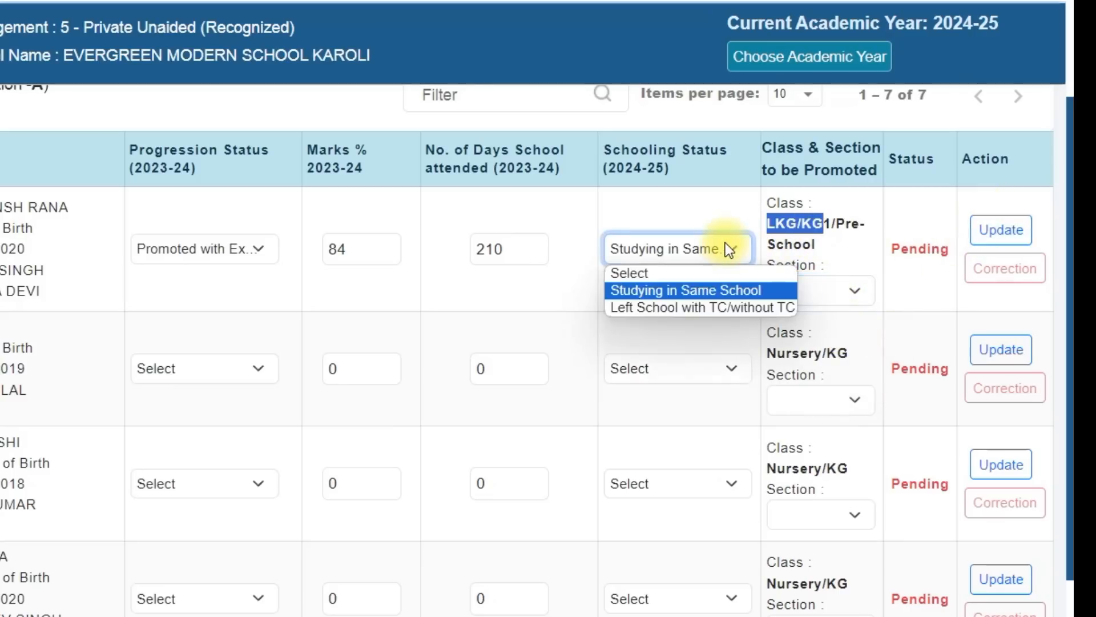
{"action": "left_click", "coordinate": [694, 308]}
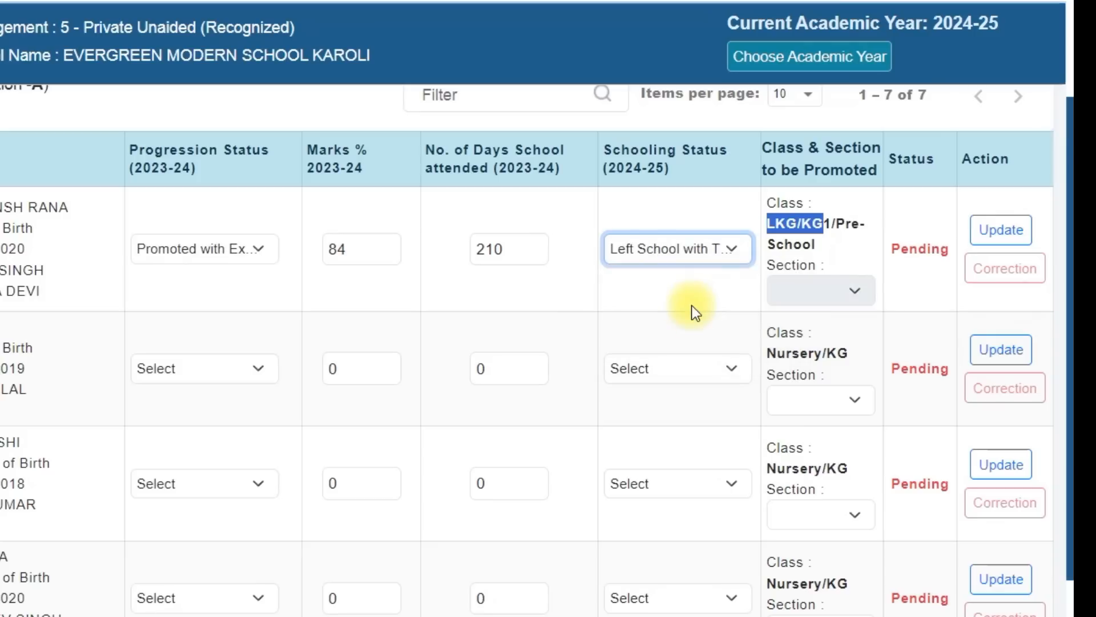
{"action": "left_click", "coordinate": [841, 237]}
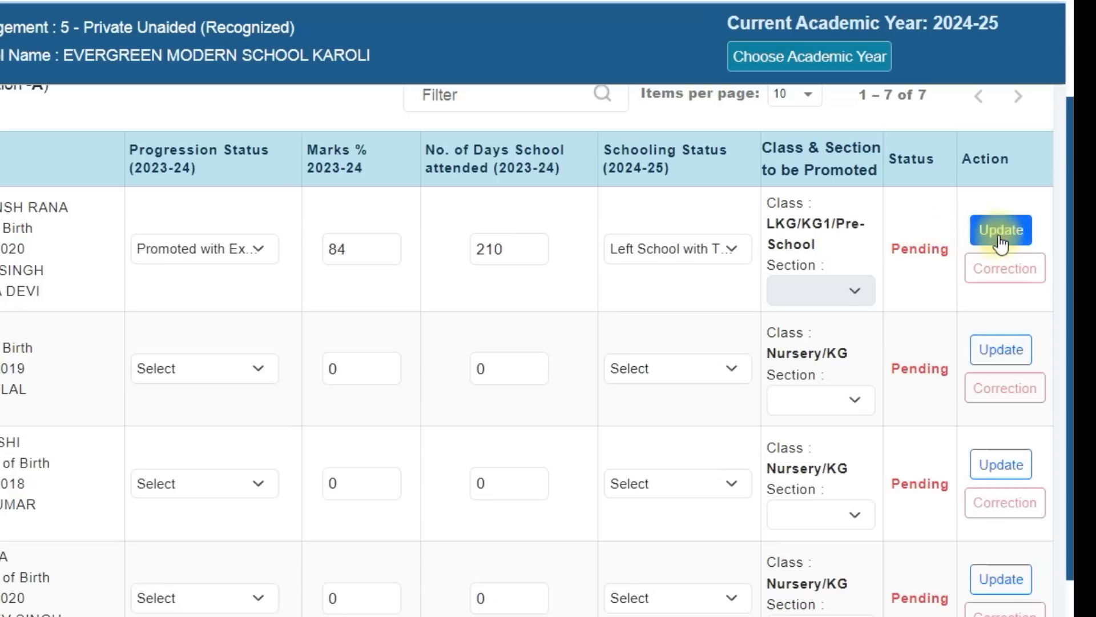
{"action": "left_click", "coordinate": [695, 250]}
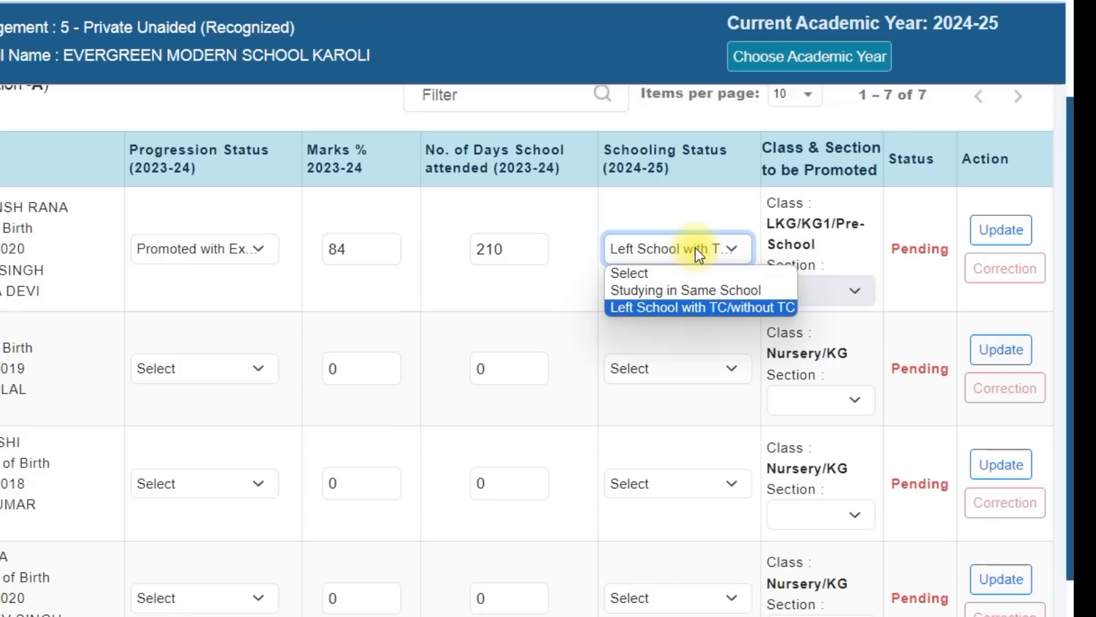
{"action": "left_click", "coordinate": [302, 280]}
{"action": "left_click", "coordinate": [242, 251]}
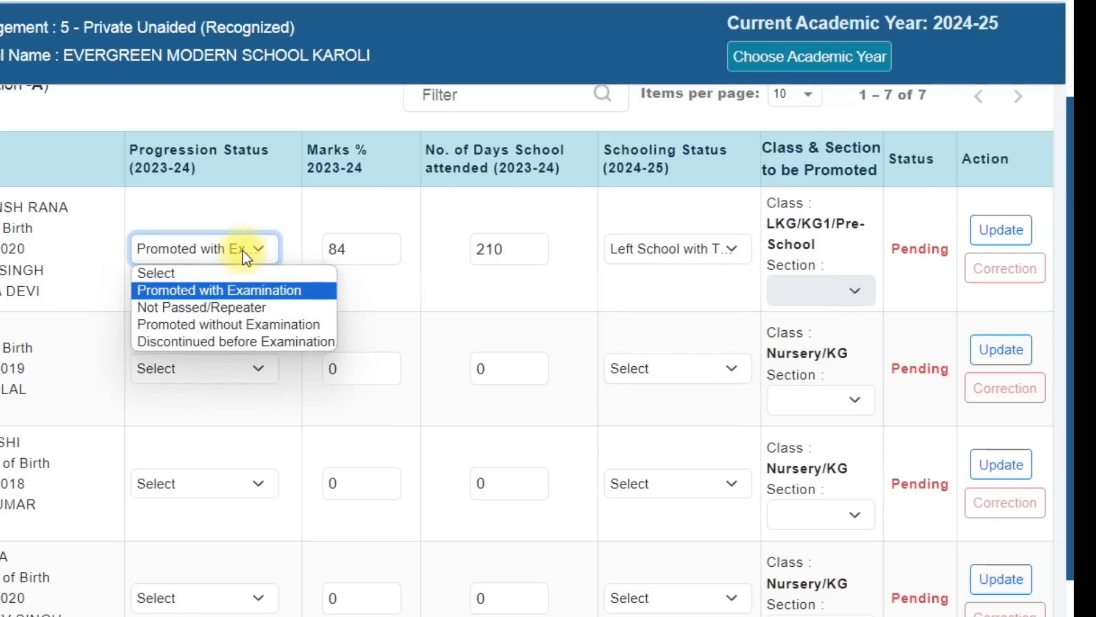
{"action": "left_click", "coordinate": [370, 251]}
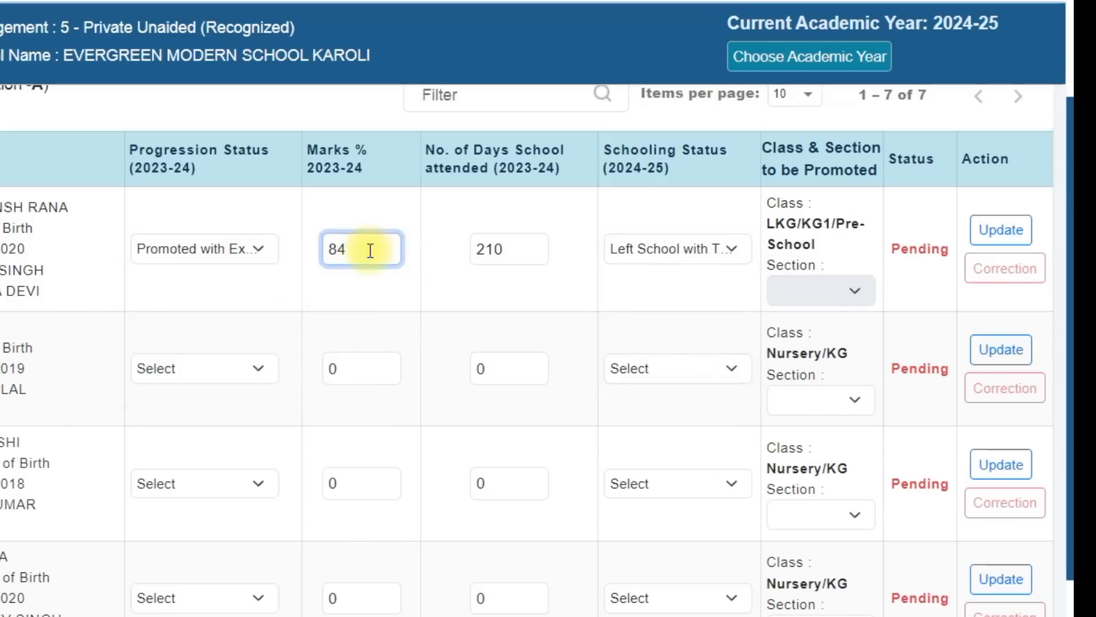
{"action": "left_click", "coordinate": [520, 246]}
Try Studying in Same School and Left School with TC/without TC as alternative schooling statuses for the first student
{"action": "left_click", "coordinate": [652, 249]}
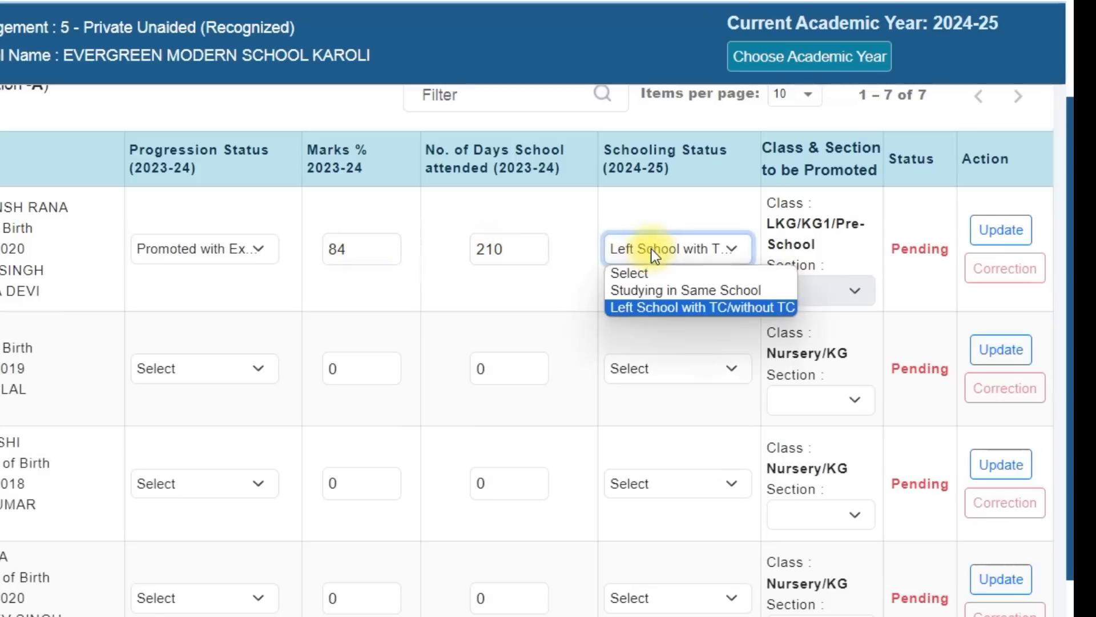
{"action": "left_click", "coordinate": [676, 289]}
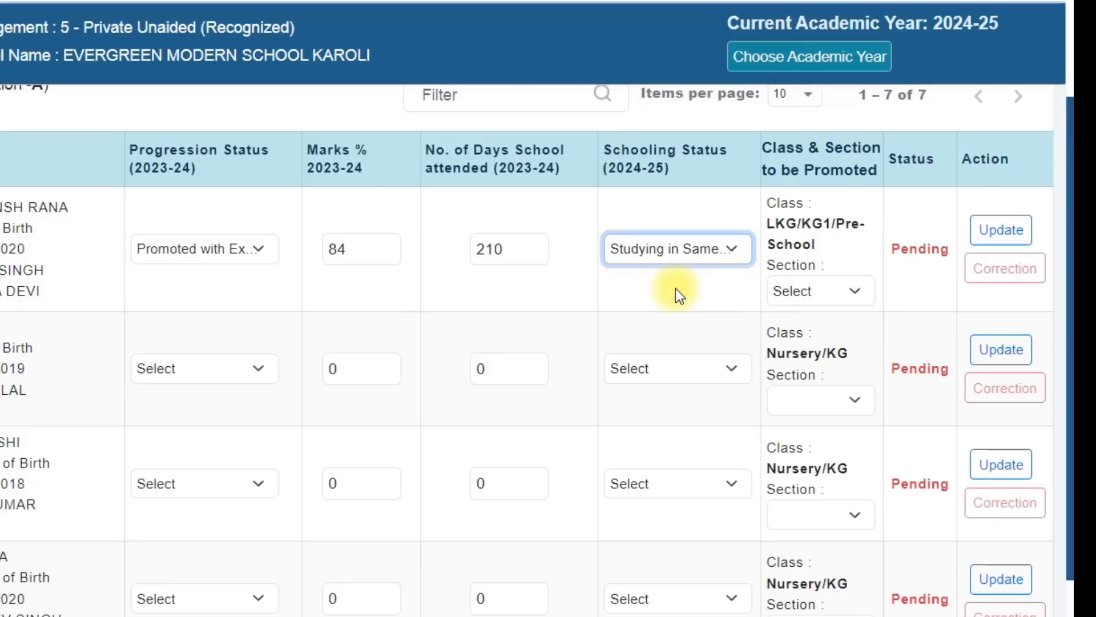
{"action": "left_click", "coordinate": [664, 249]}
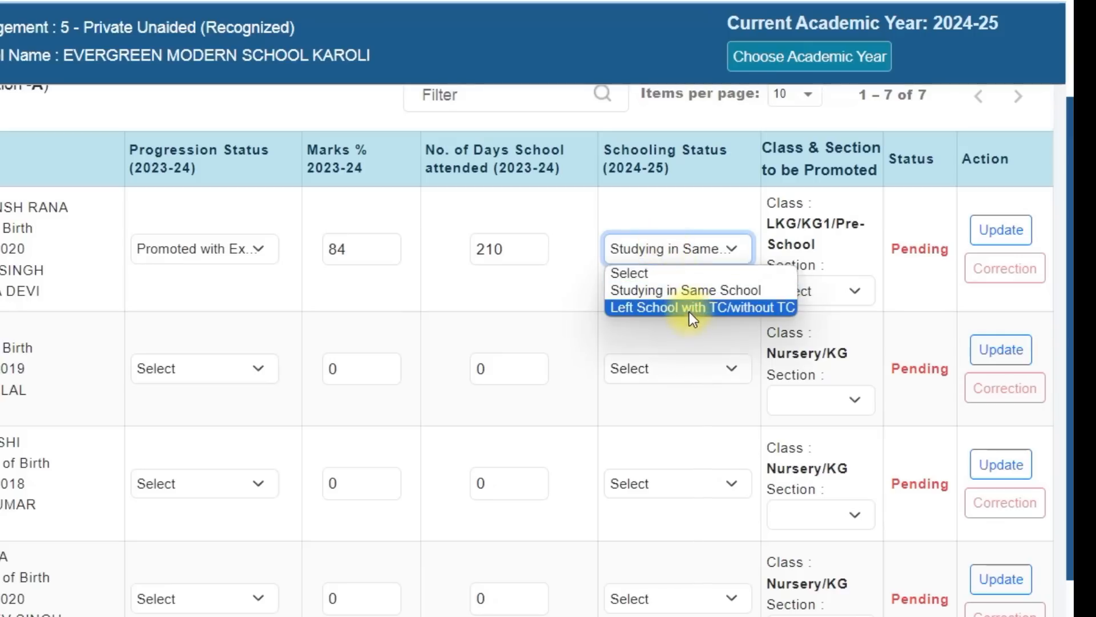
{"action": "left_click", "coordinate": [689, 310]}
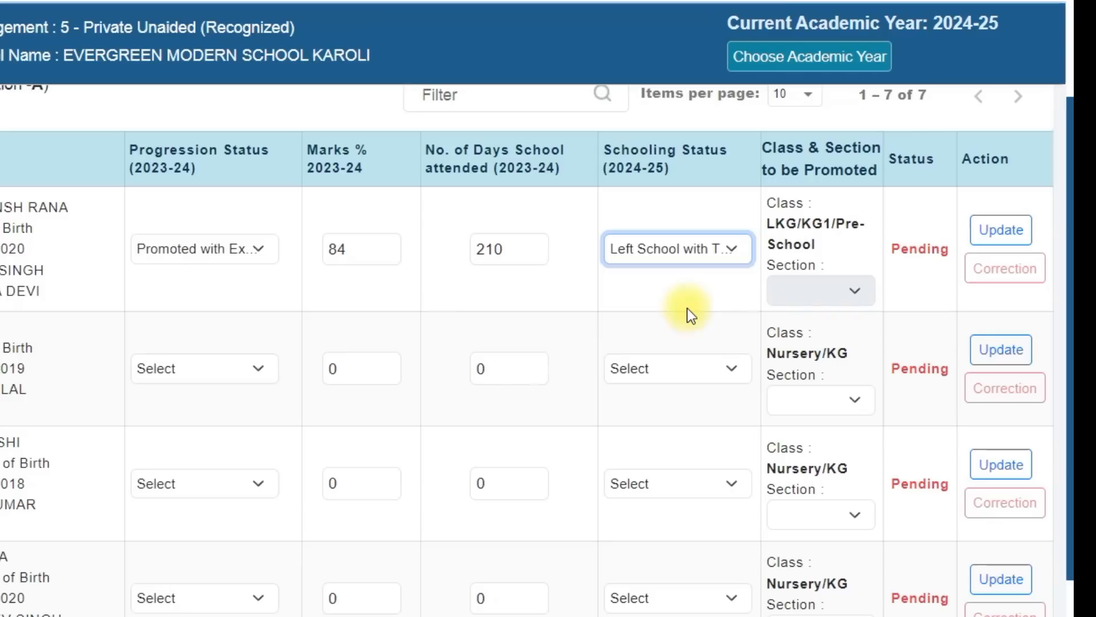
{"action": "left_click", "coordinate": [998, 229]}
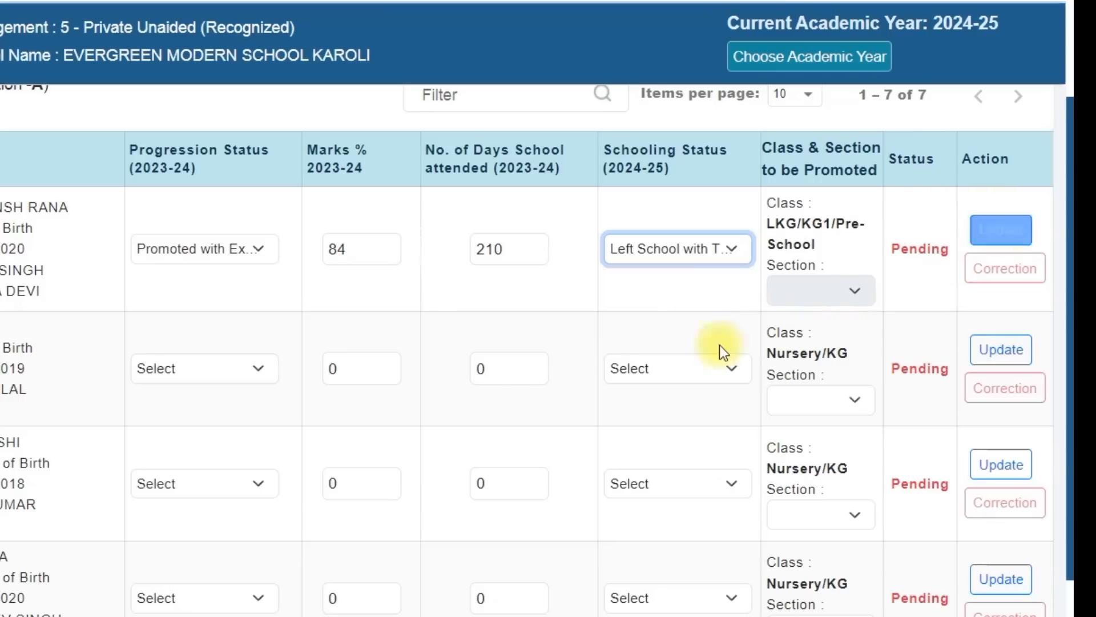
Set the first student to Studying in Same School with section A, and save the progression record
{"action": "left_click", "coordinate": [681, 253]}
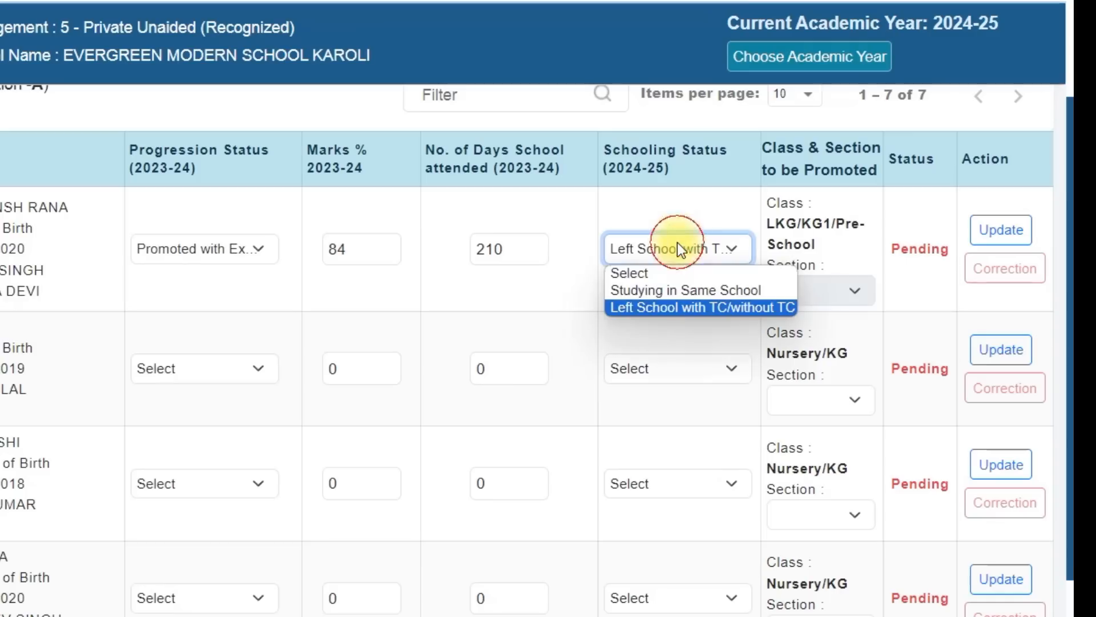
{"action": "left_click", "coordinate": [694, 296]}
{"action": "left_click", "coordinate": [802, 292]}
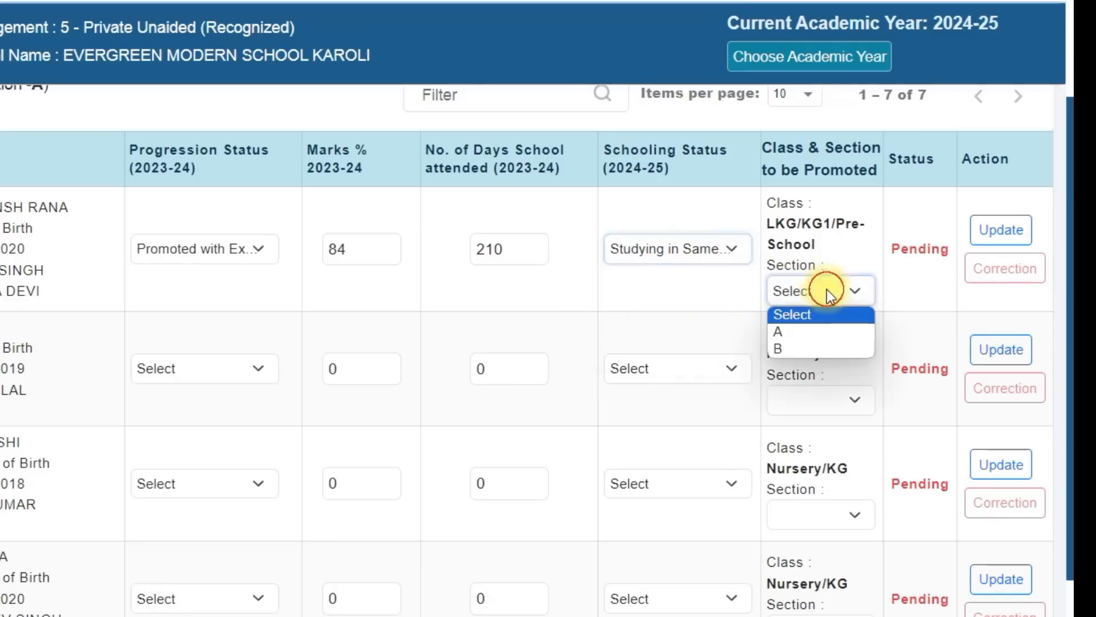
{"action": "left_click", "coordinate": [837, 335]}
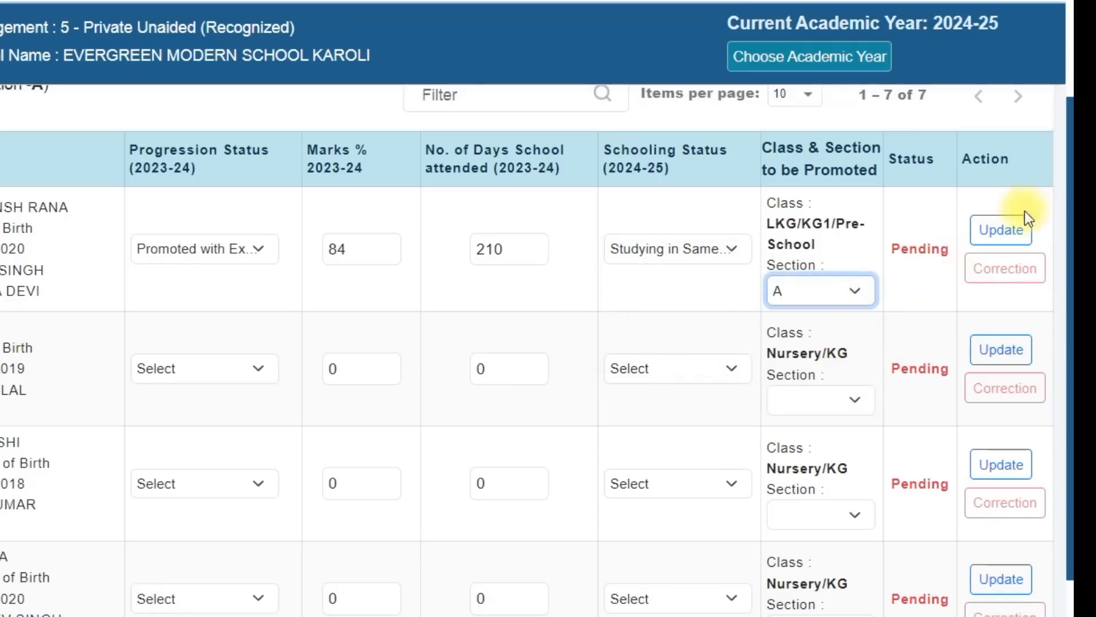
{"action": "left_click", "coordinate": [996, 233]}
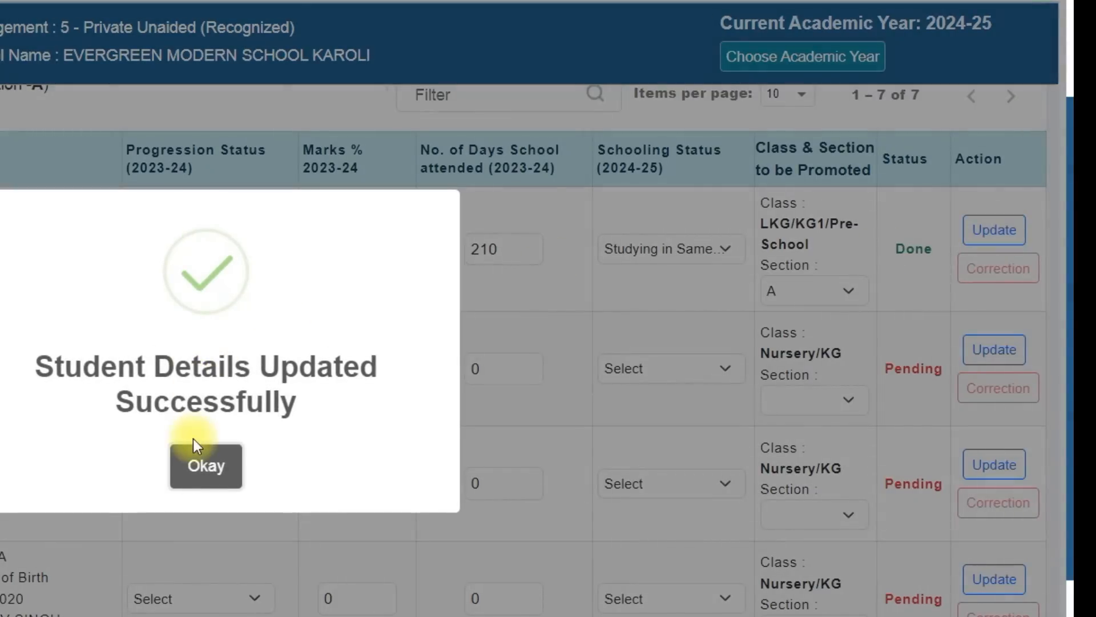
{"action": "left_click", "coordinate": [205, 467]}
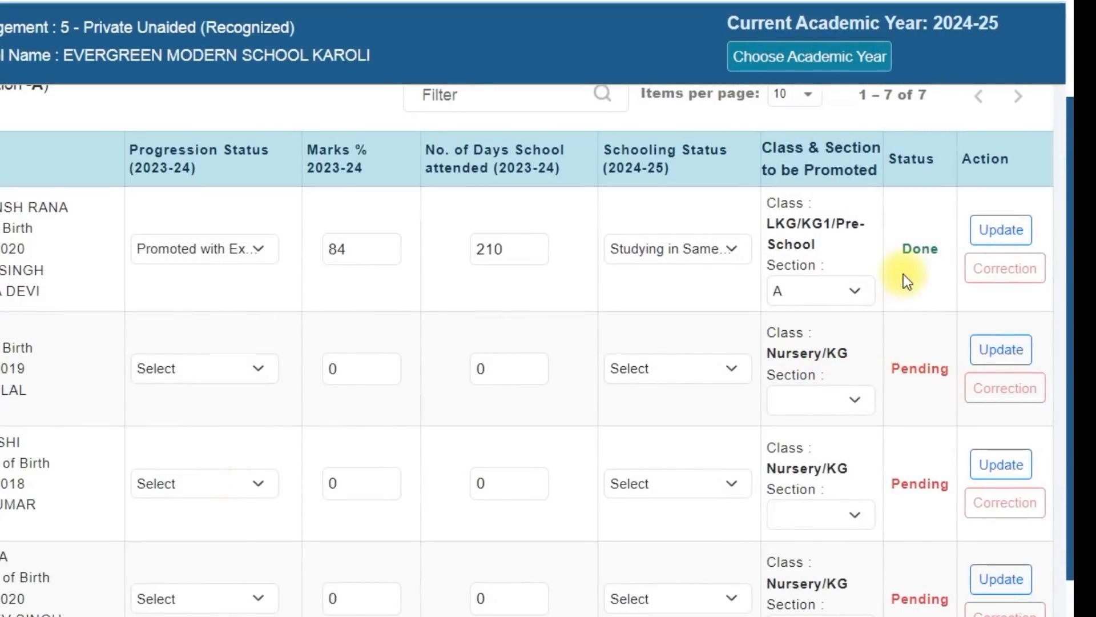
{"action": "left_click_drag", "start_coordinate": [901, 368], "coordinate": [923, 366]}
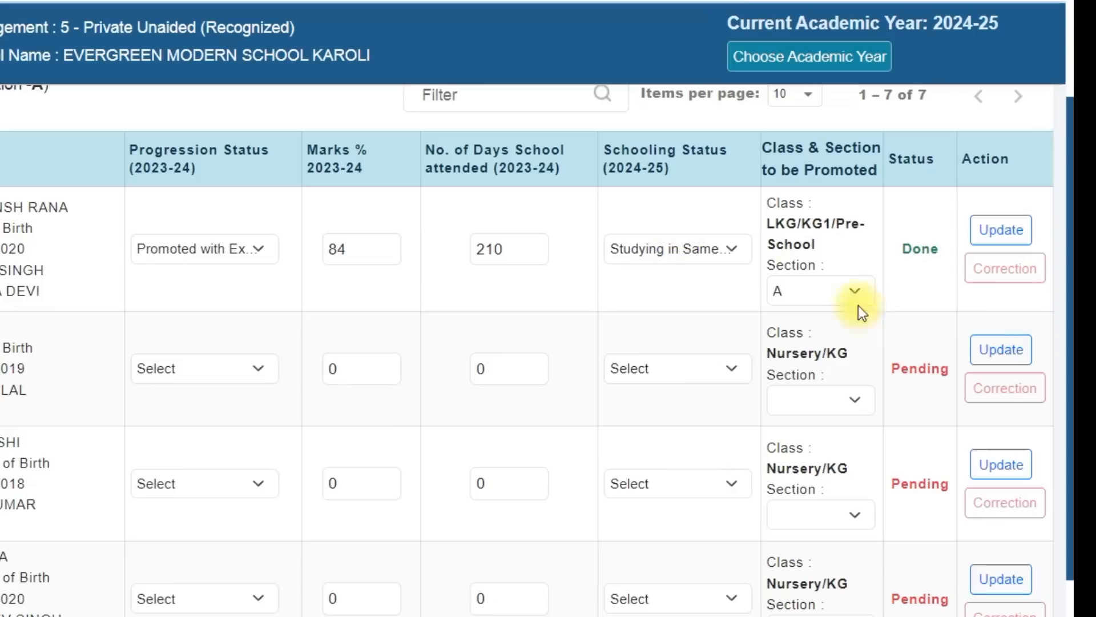
Change the saved first student's schooling status to Left School with TC/without TC and update the record
{"action": "left_click", "coordinate": [678, 248]}
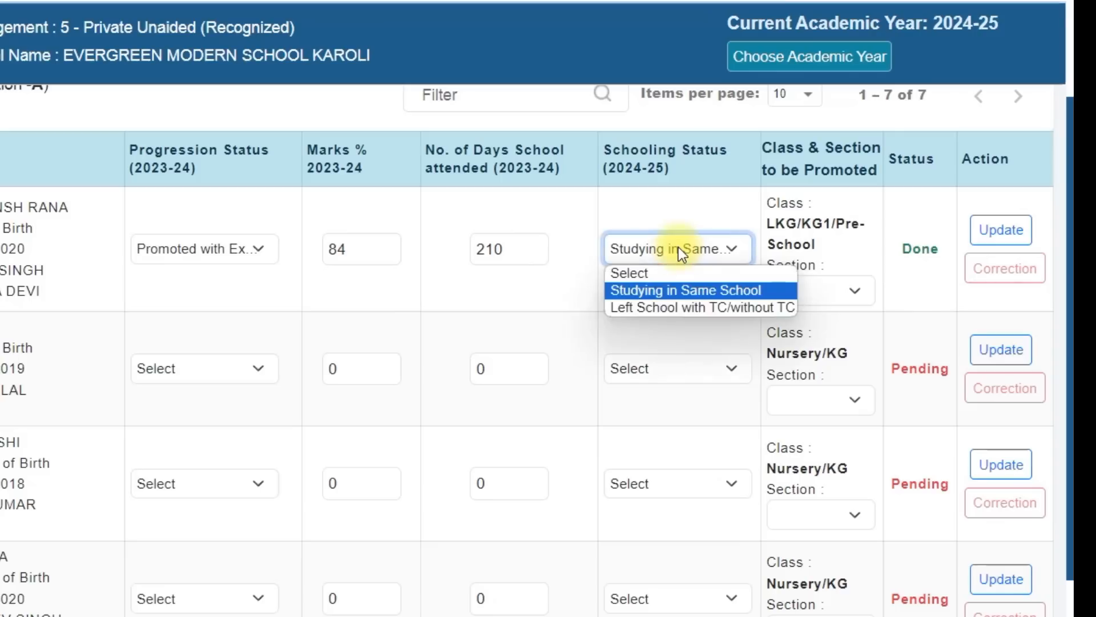
{"action": "left_click", "coordinate": [665, 308]}
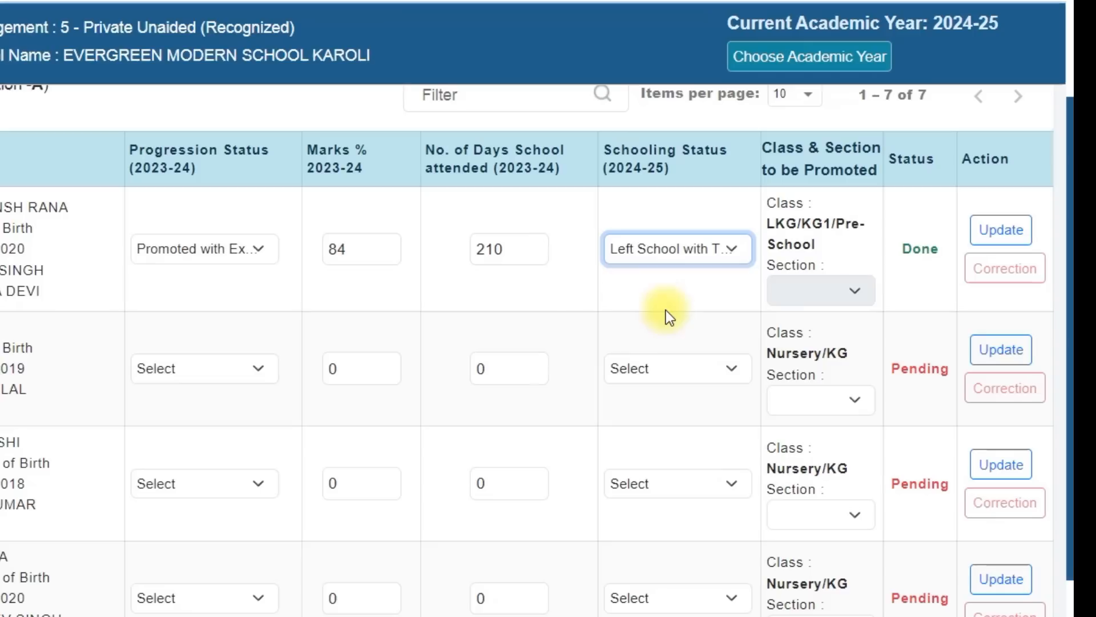
{"action": "left_click", "coordinate": [1002, 232]}
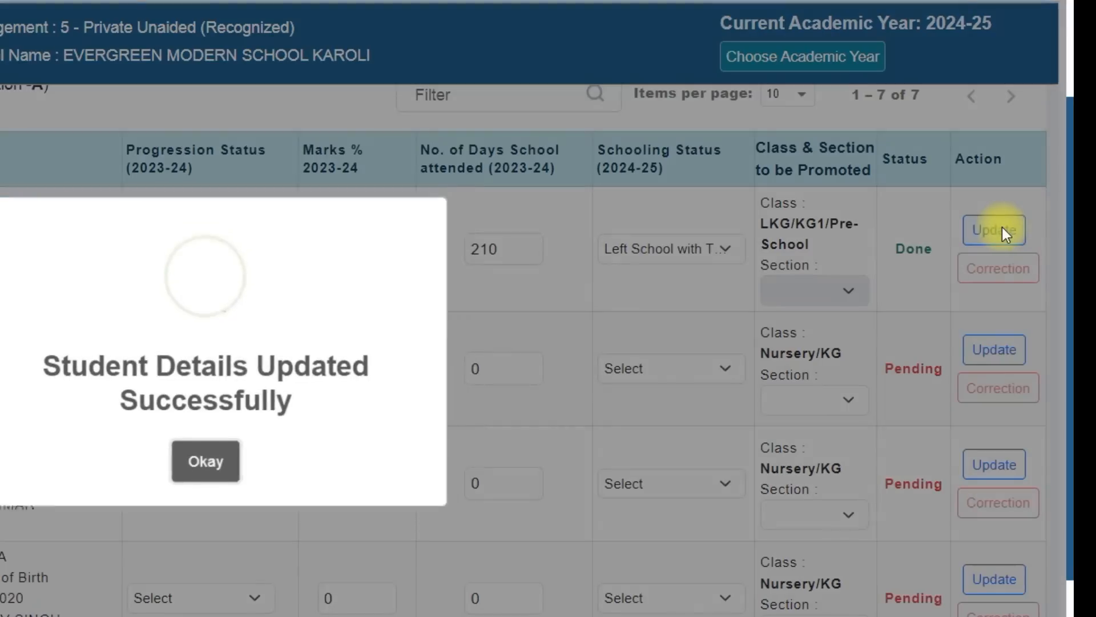
{"action": "left_click", "coordinate": [219, 471]}
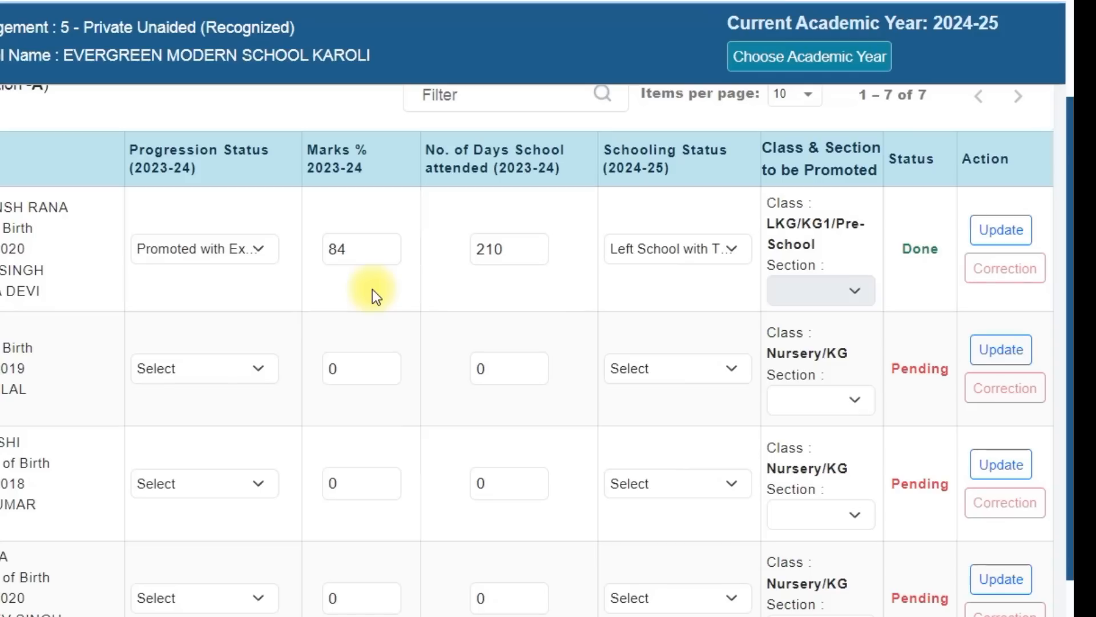
Change the first student's schooling status back to Studying in Same School with section A, and update the record
{"action": "left_click", "coordinate": [736, 249]}
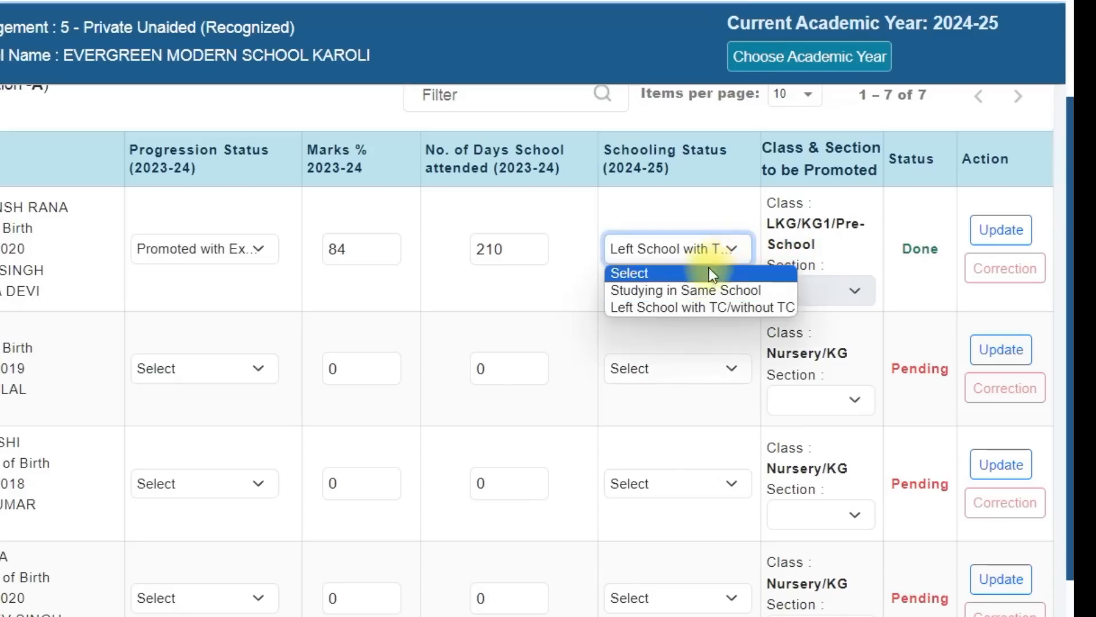
{"action": "left_click", "coordinate": [710, 290]}
{"action": "left_click", "coordinate": [783, 289]}
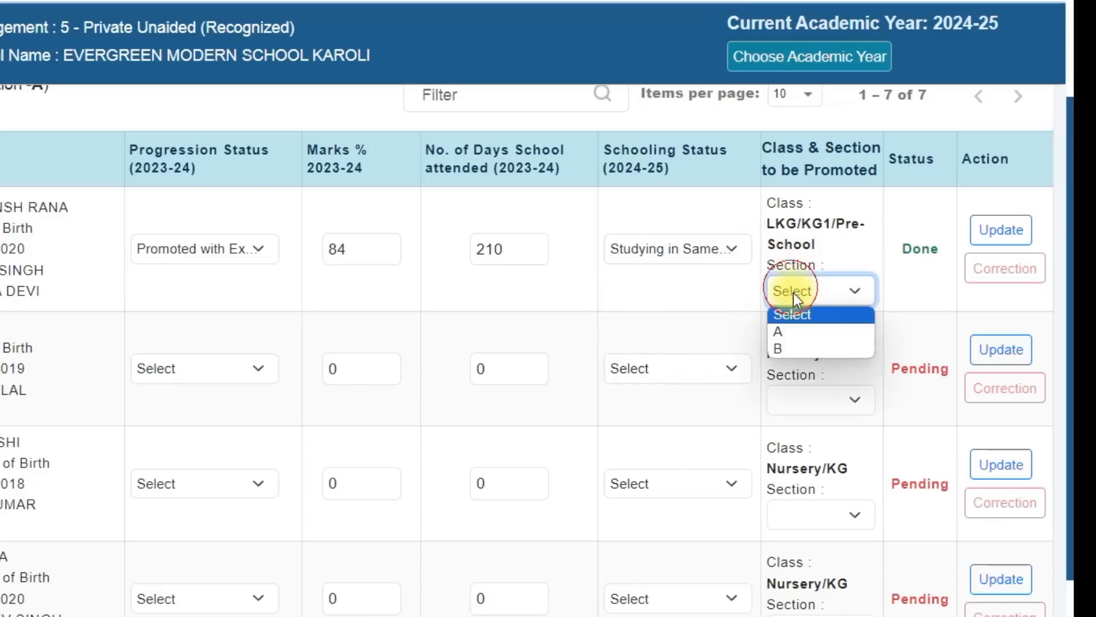
{"action": "left_click", "coordinate": [807, 333]}
{"action": "left_click", "coordinate": [1010, 229]}
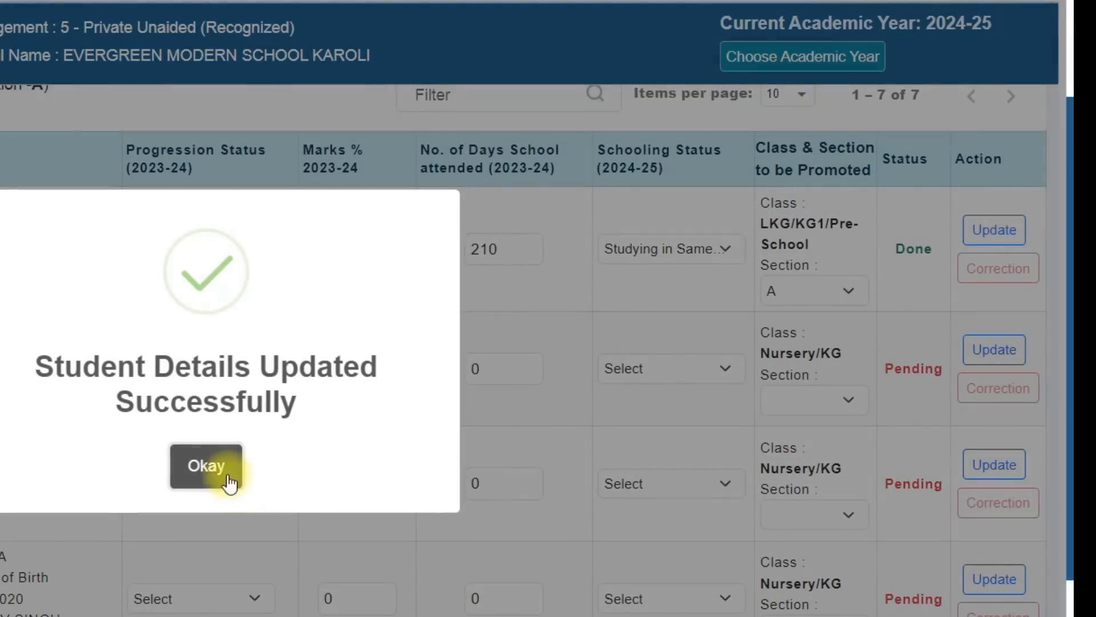
{"action": "left_click", "coordinate": [225, 474]}
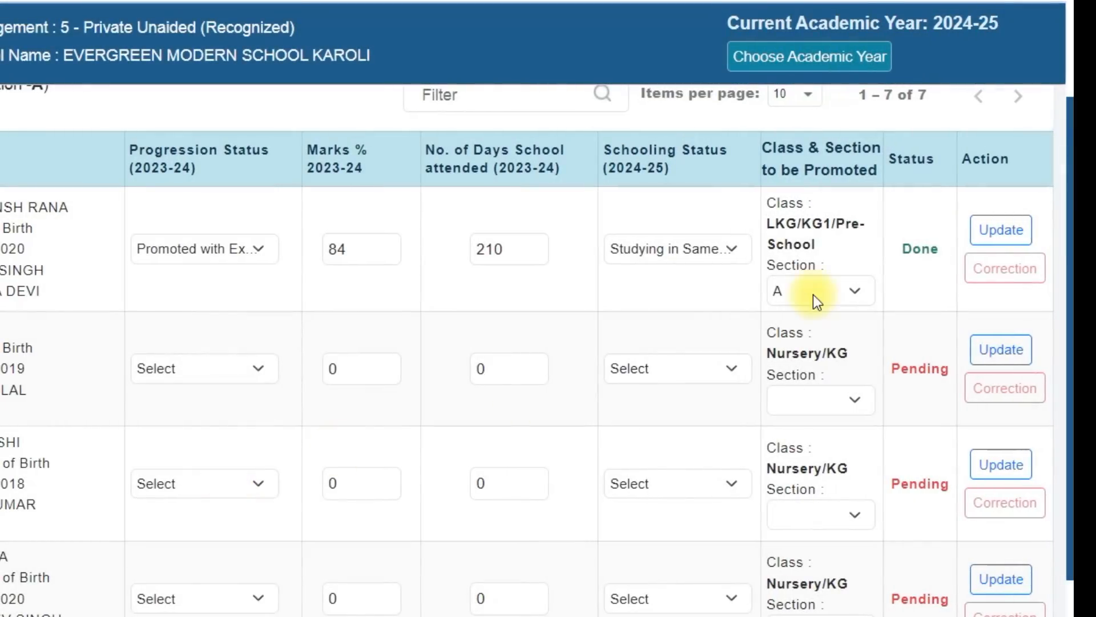
Review the available classes with Nursery/KG/PP3 kept selected, and look through its student list down to the Finalize option
{"action": "left_click_drag", "start_coordinate": [1066, 306], "coordinate": [1066, 184]}
{"action": "scroll", "coordinate": [1090, 211], "scroll_direction": "up", "scroll_amount": 1}
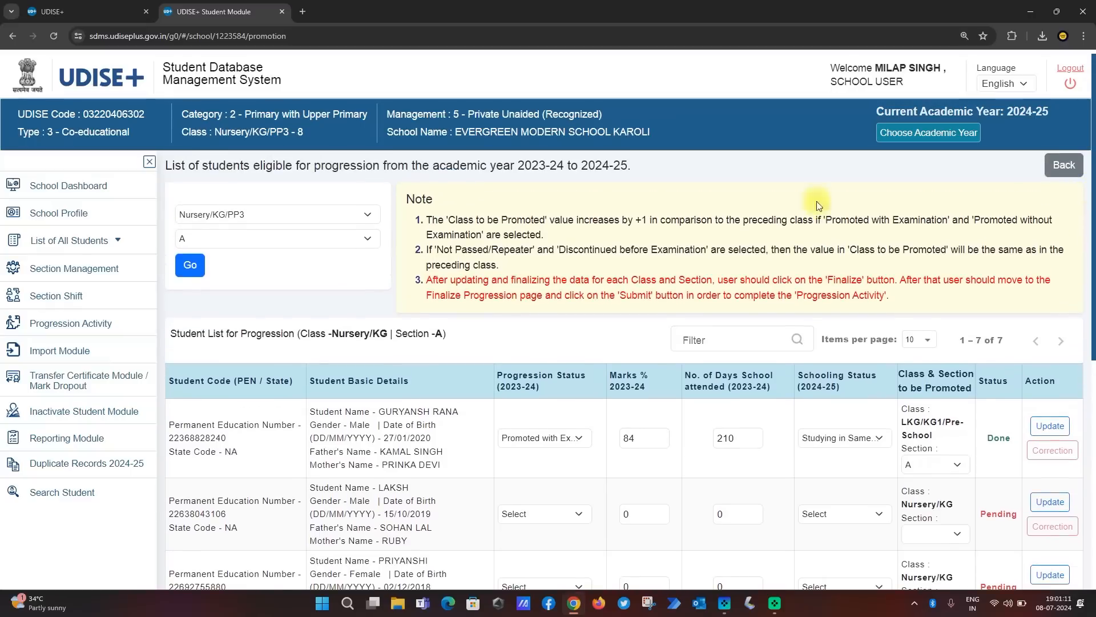
{"action": "left_click", "coordinate": [324, 214]}
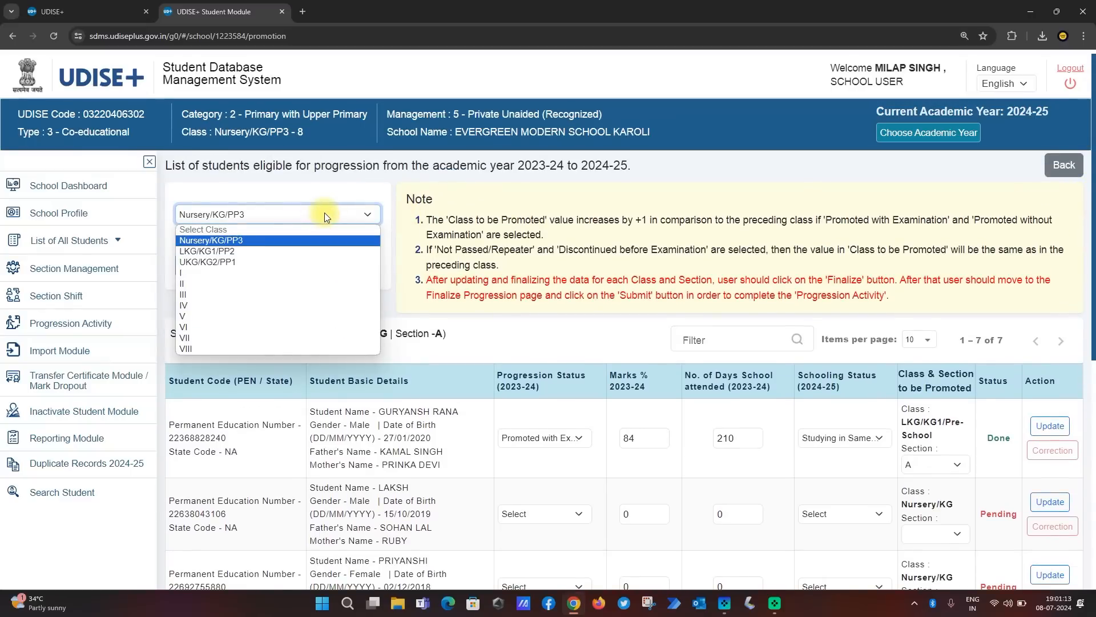
{"action": "left_click", "coordinate": [325, 240]}
{"action": "left_click_drag", "start_coordinate": [1091, 228], "coordinate": [1092, 468]}
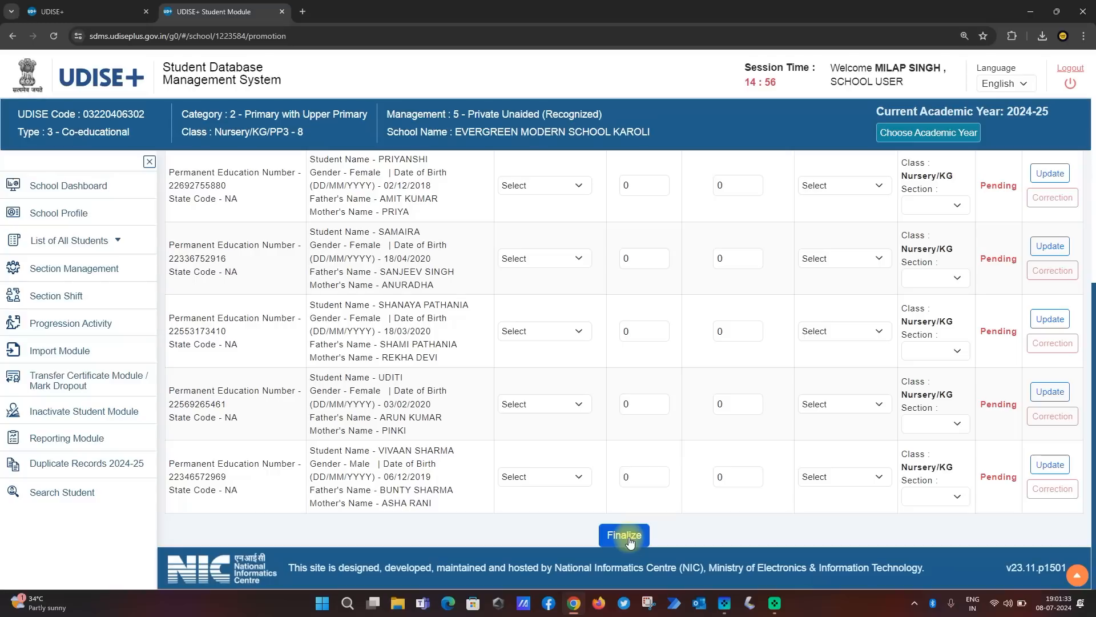
View the progression activity summary of all students and examine the first student's status and schooling status
{"action": "left_click", "coordinate": [89, 330]}
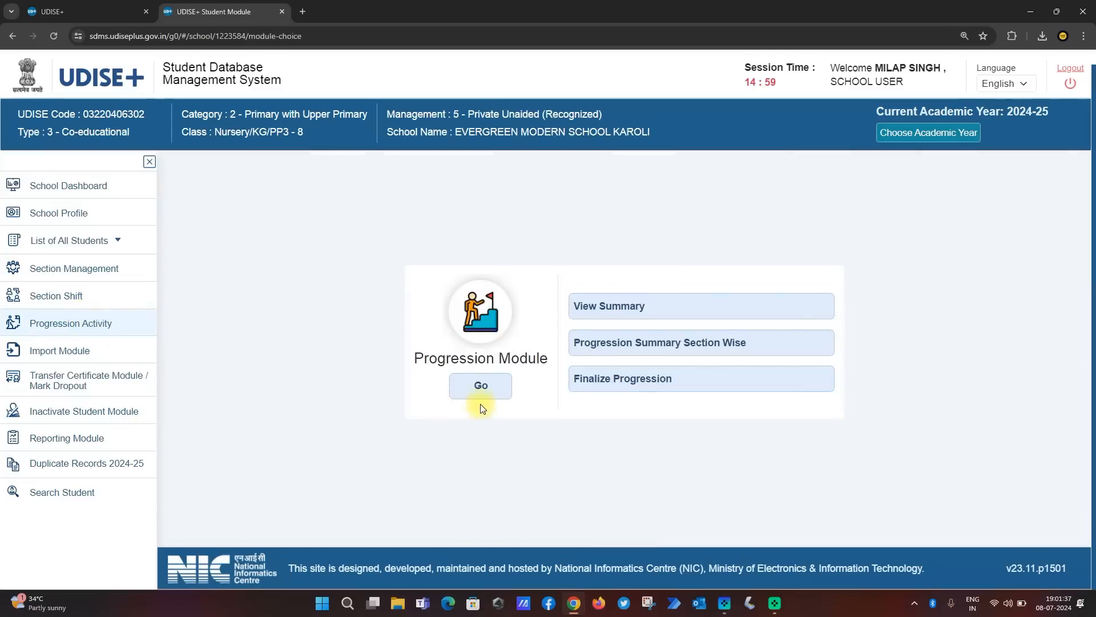
{"action": "left_click", "coordinate": [617, 313]}
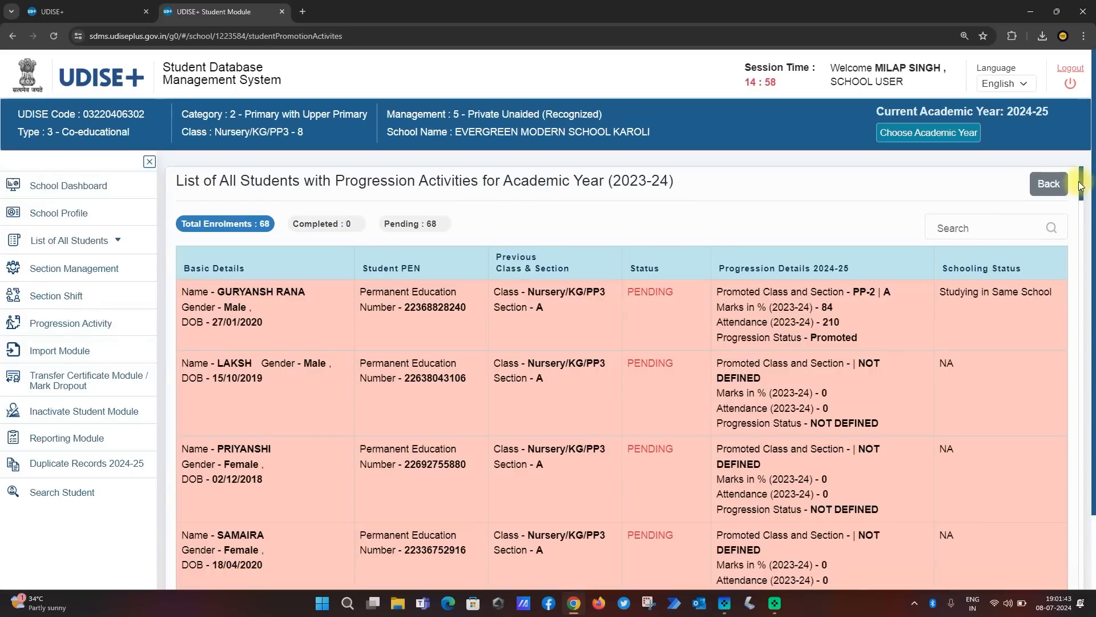
{"action": "mouse_move", "coordinate": [1079, 181]}
{"action": "left_mouse_down"}
{"action": "mouse_move", "coordinate": [1089, 594]}
{"action": "mouse_move", "coordinate": [1080, 177]}
{"action": "left_mouse_up"}
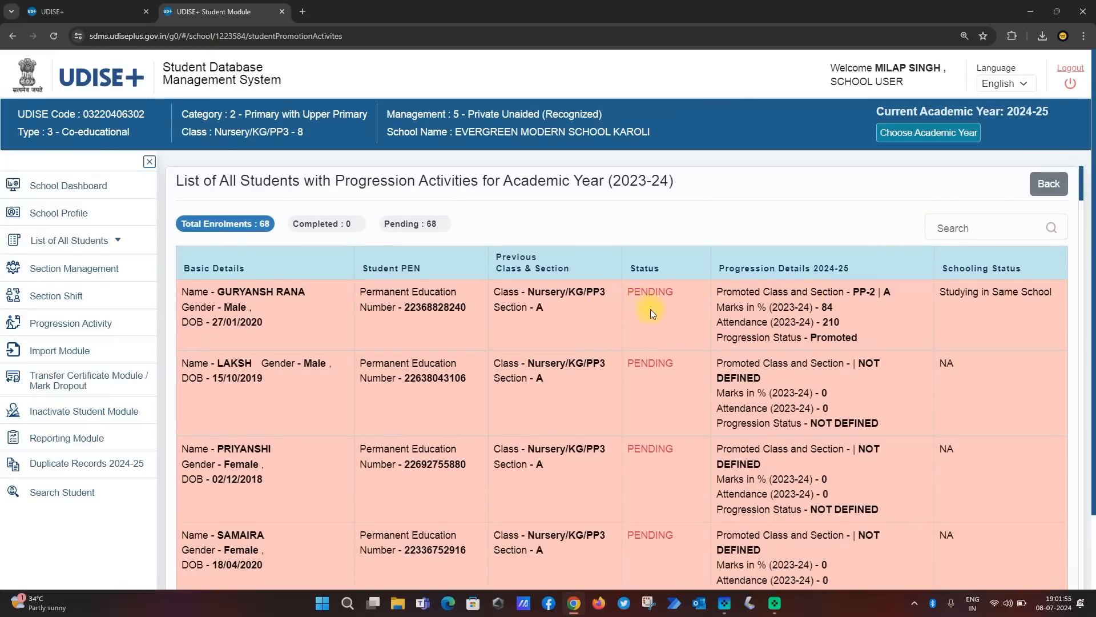
{"action": "double_click", "coordinate": [650, 293]}
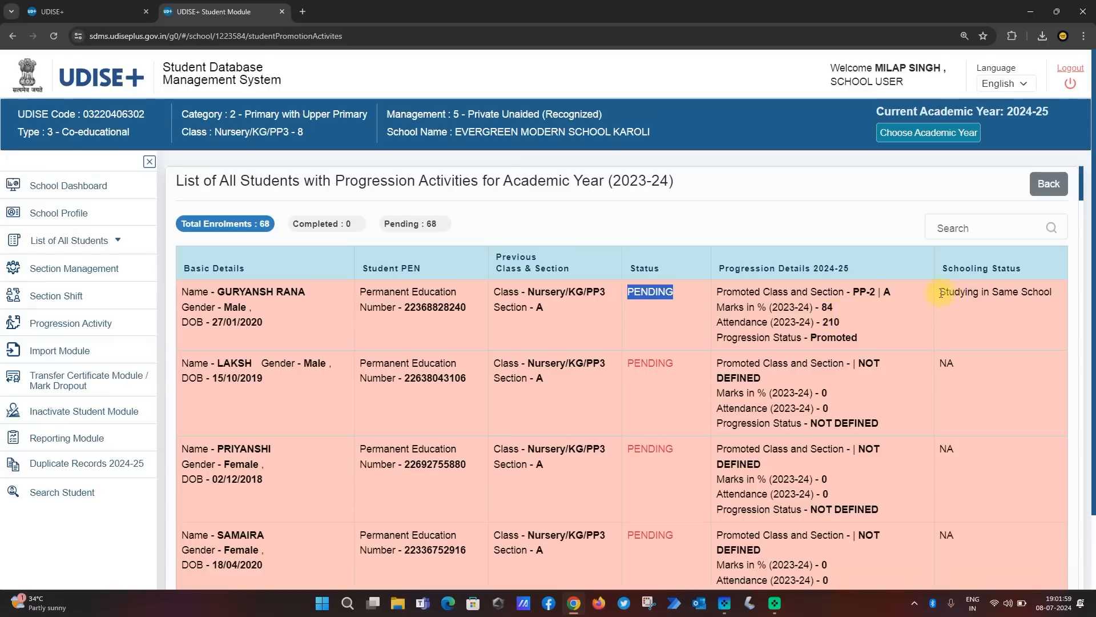
{"action": "left_click_drag", "start_coordinate": [941, 292], "coordinate": [992, 298]}
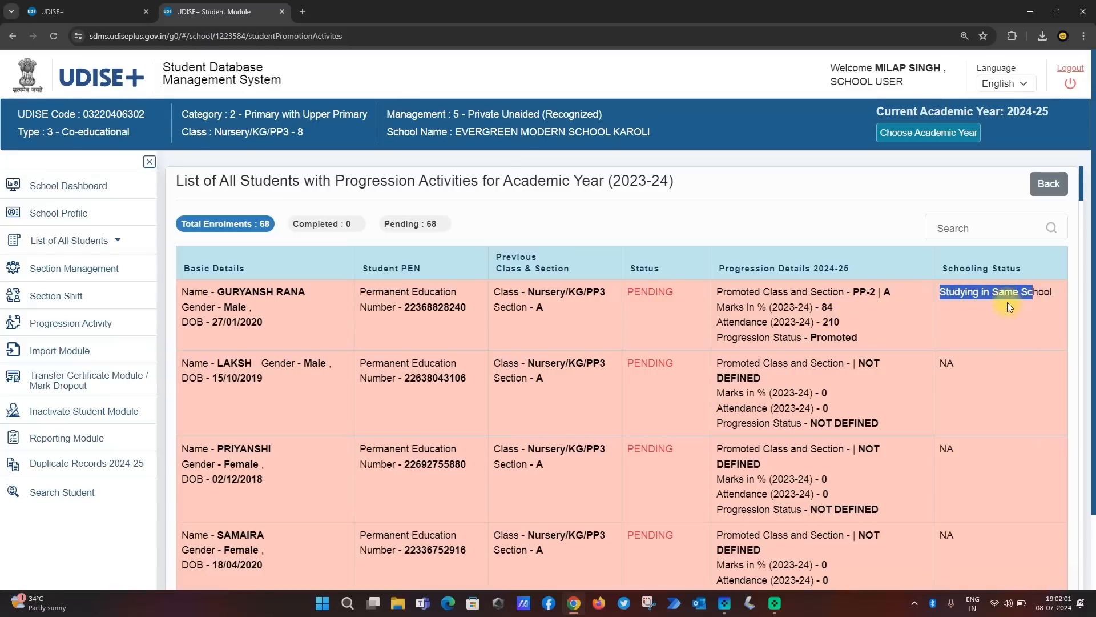
{"action": "left_click", "coordinate": [1006, 300]}
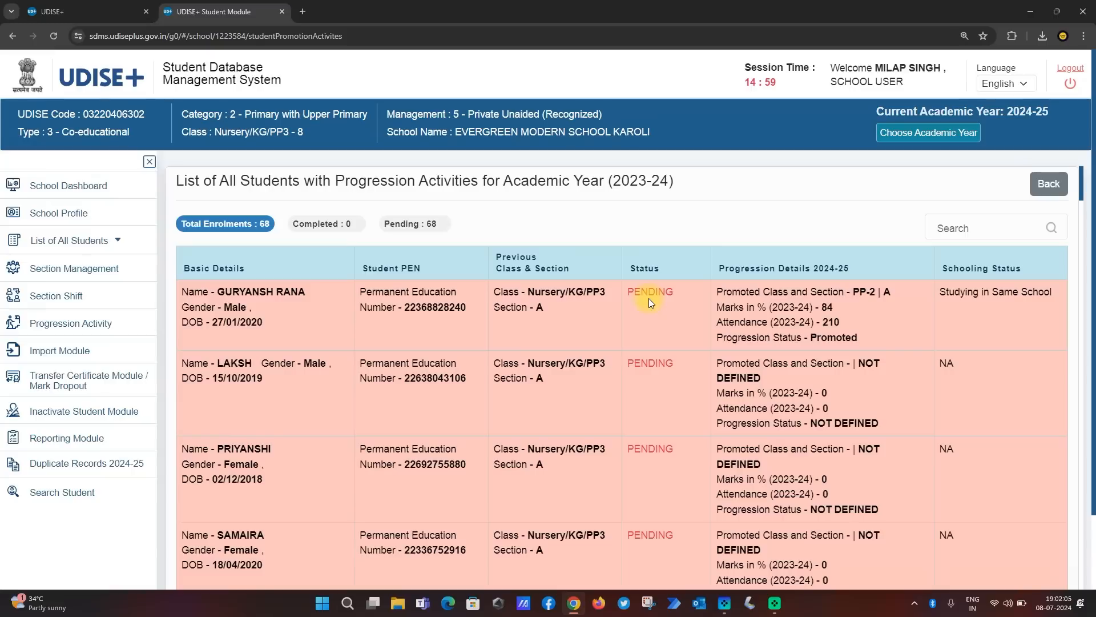
View the section-wise progression summary for 2023-24 and look through the progression status of every class
{"action": "left_click", "coordinate": [73, 321]}
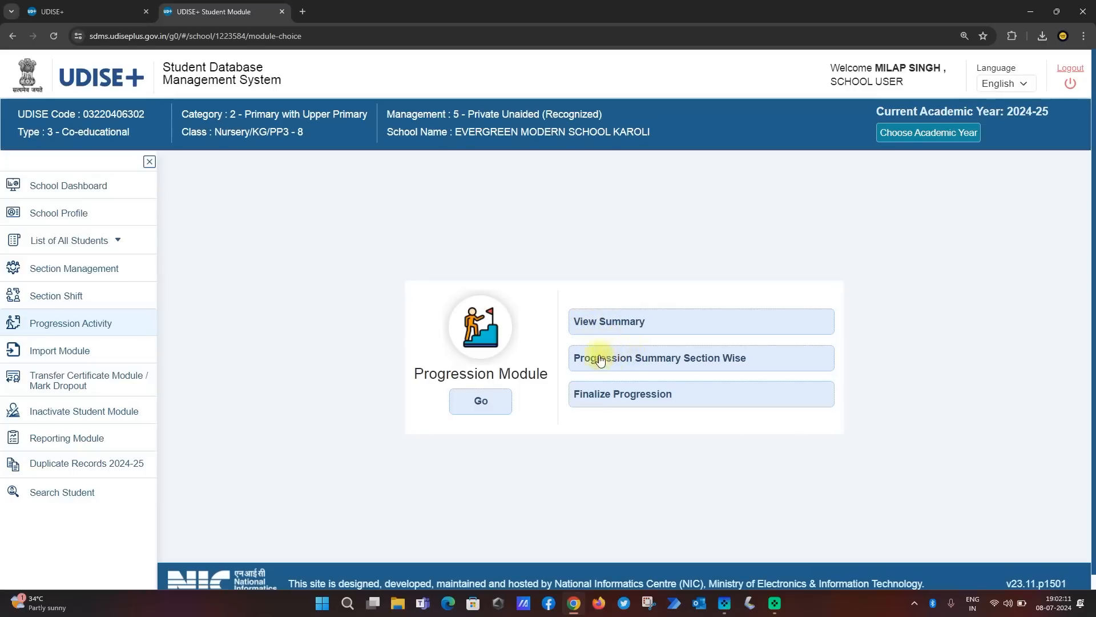
{"action": "left_click", "coordinate": [670, 360]}
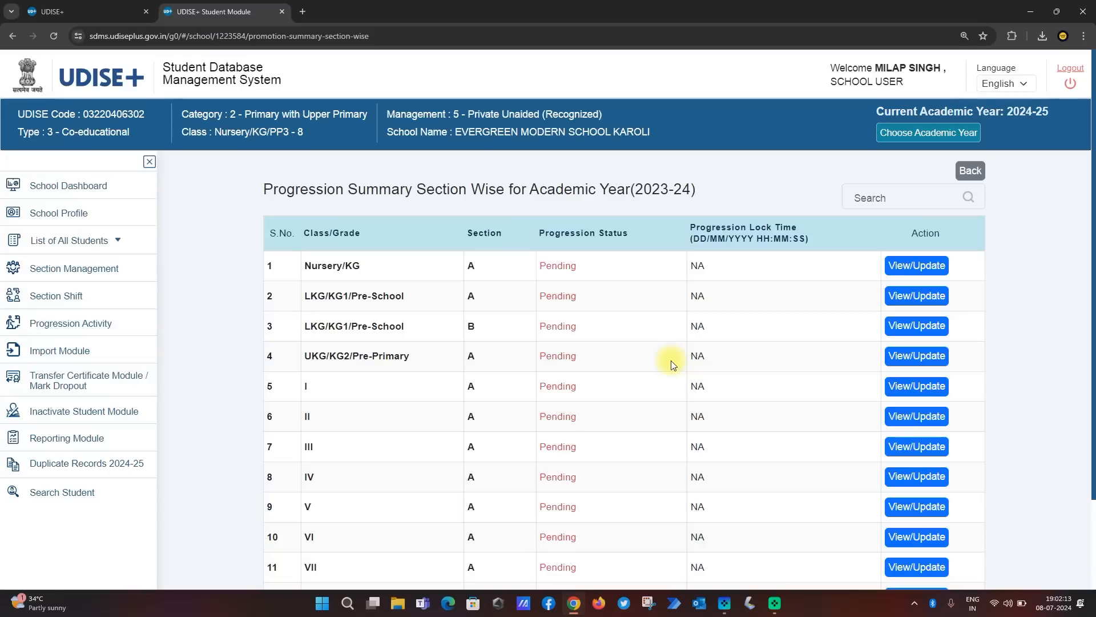
{"action": "scroll", "coordinate": [1039, 301], "scroll_direction": "down", "scroll_amount": 3}
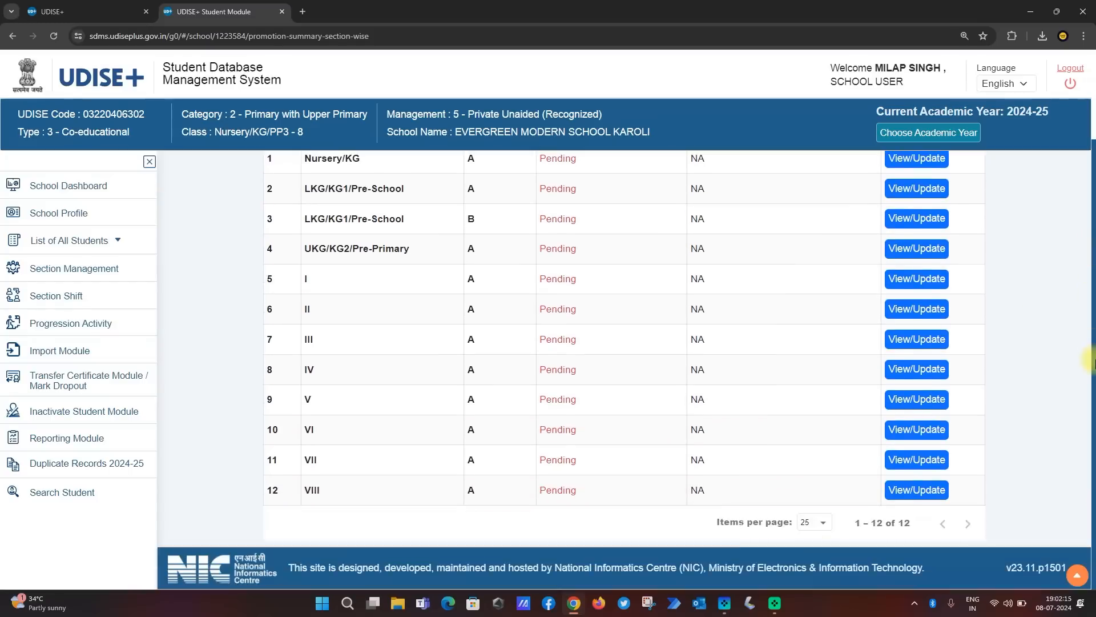
{"action": "scroll", "coordinate": [1085, 302], "scroll_direction": "up", "scroll_amount": 1}
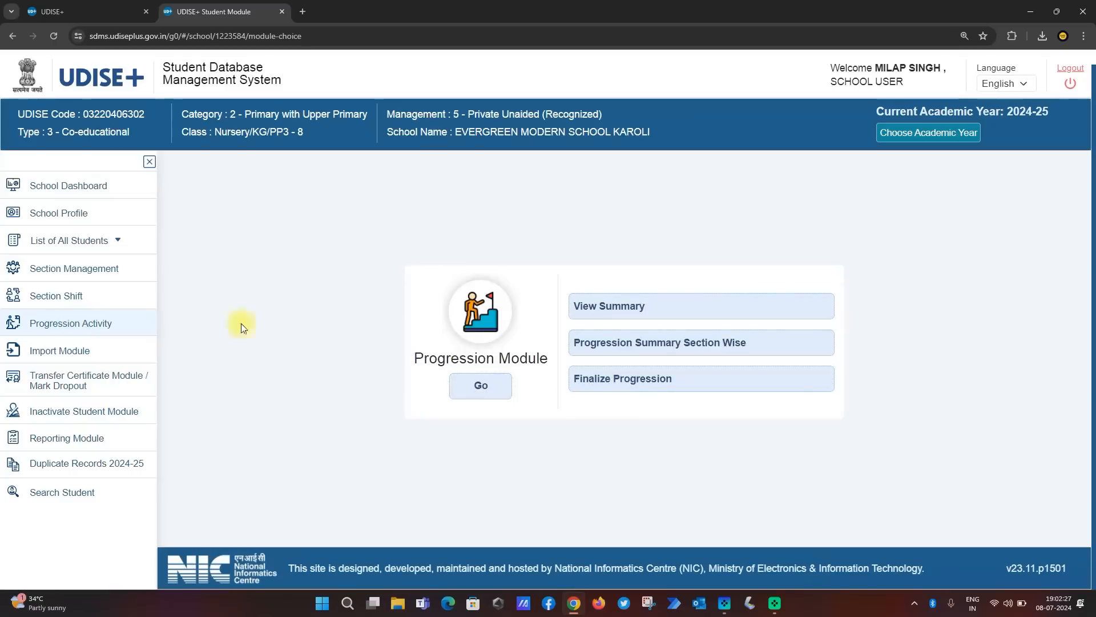
Open Finalize Progression for 2023-24 and read the points about completing the Progression Module without submitting the declaration
{"action": "left_click", "coordinate": [621, 382]}
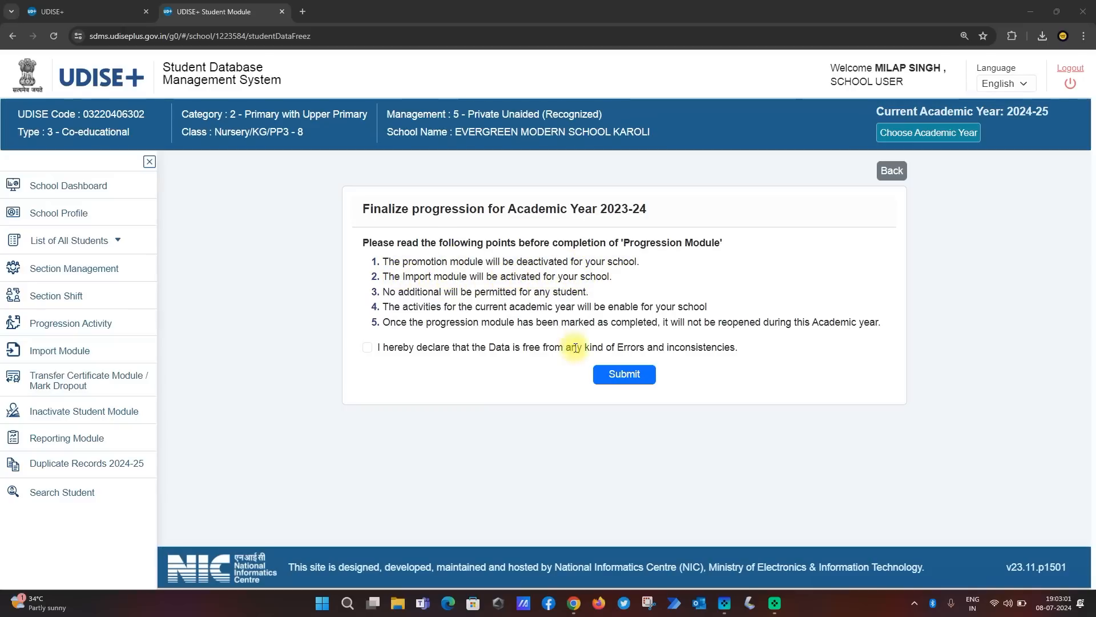
{"action": "left_click_drag", "start_coordinate": [408, 261], "coordinate": [580, 264]}
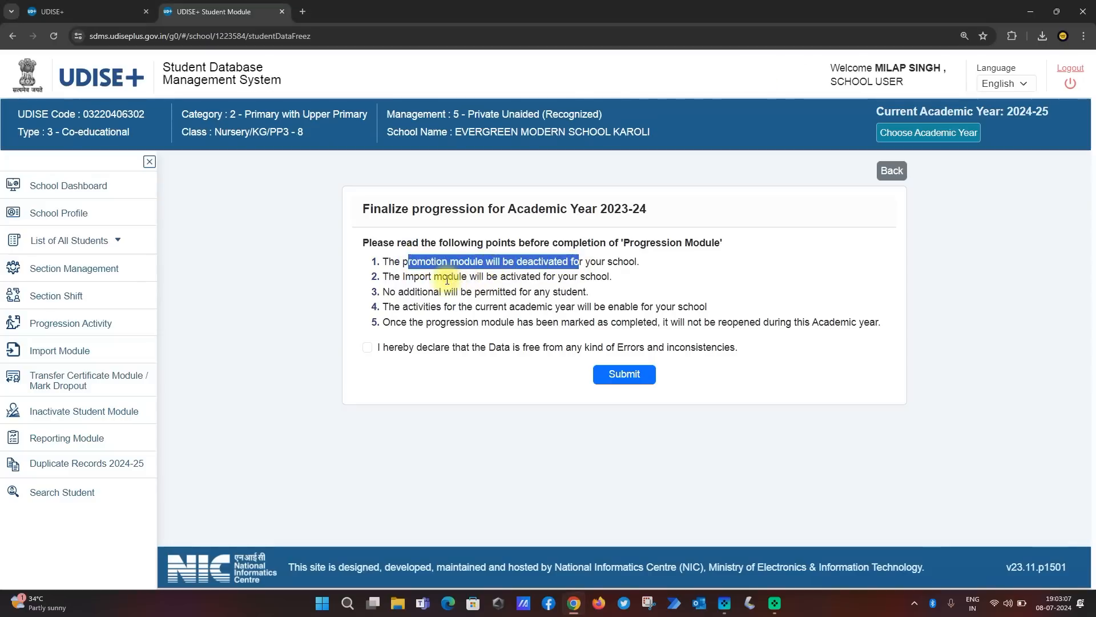
{"action": "left_click_drag", "start_coordinate": [389, 277], "coordinate": [554, 279]}
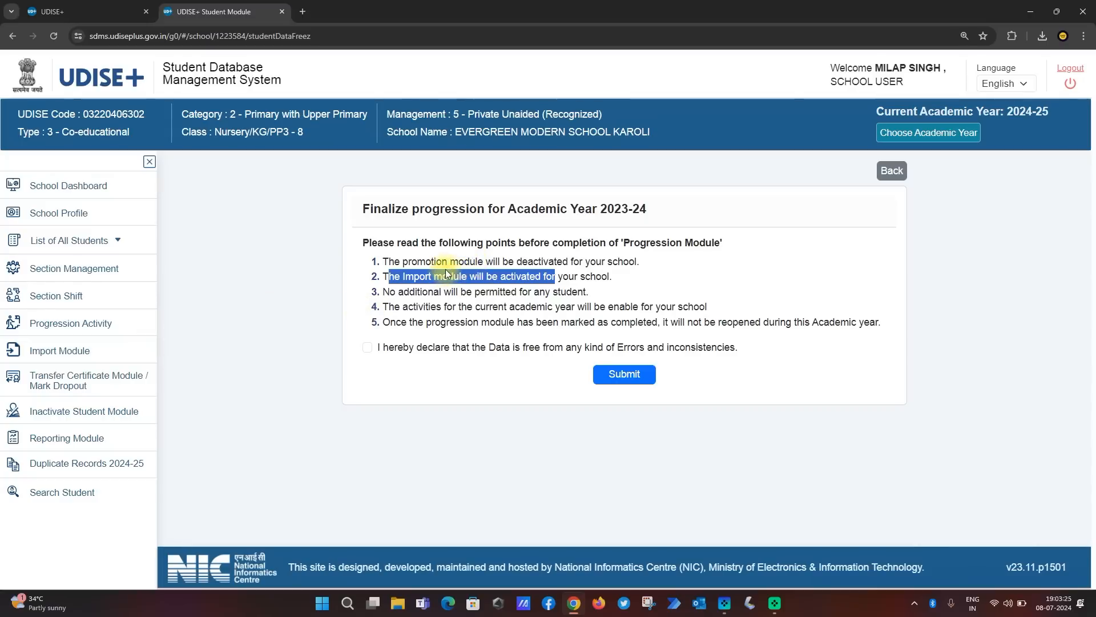
{"action": "left_click", "coordinate": [428, 276]}
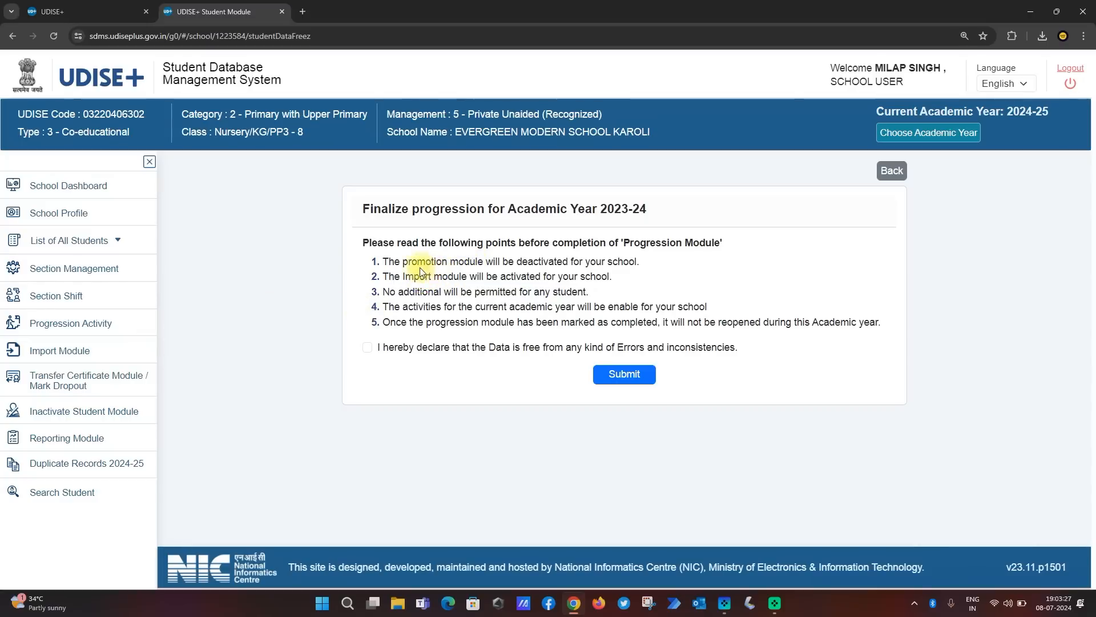
{"action": "left_click_drag", "start_coordinate": [421, 261], "coordinate": [569, 262]}
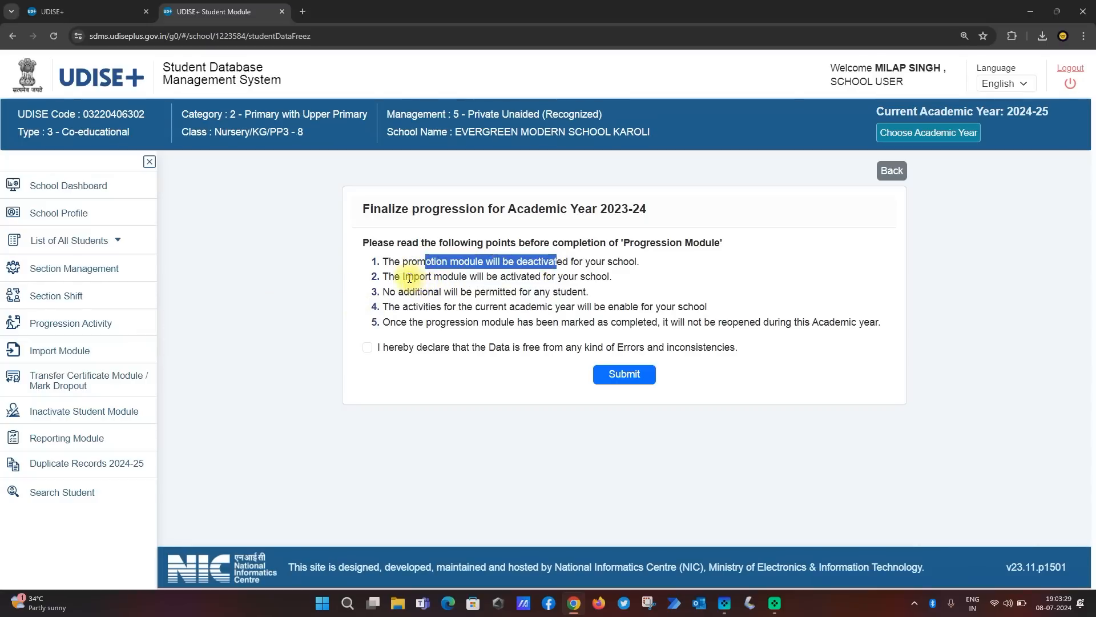
{"action": "left_click_drag", "start_coordinate": [406, 276], "coordinate": [520, 277]}
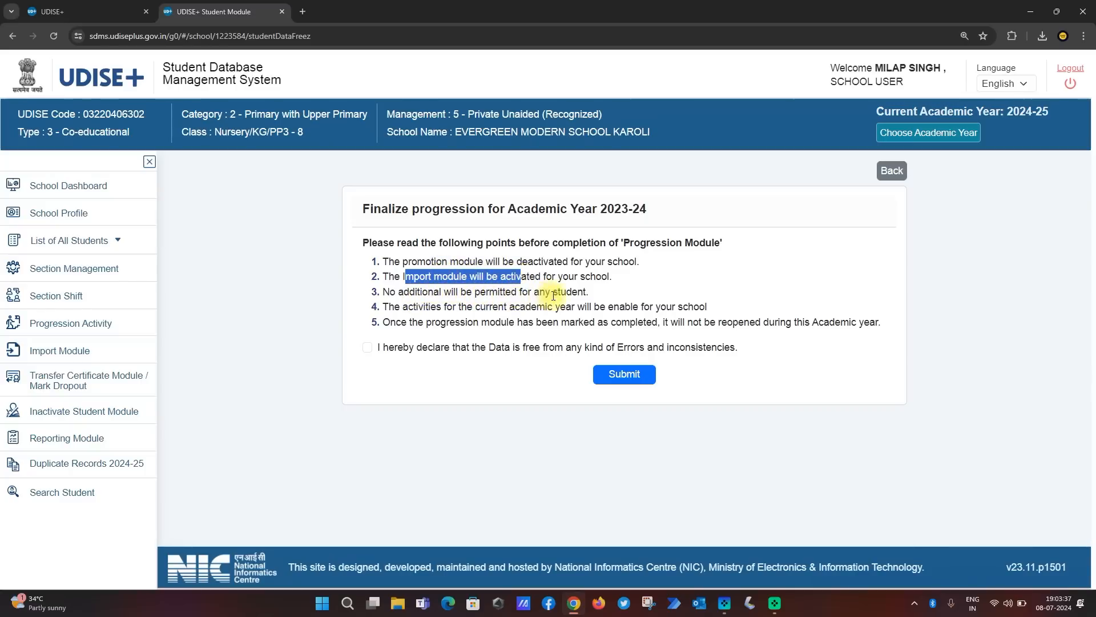
{"action": "left_click_drag", "start_coordinate": [567, 292], "coordinate": [448, 296]}
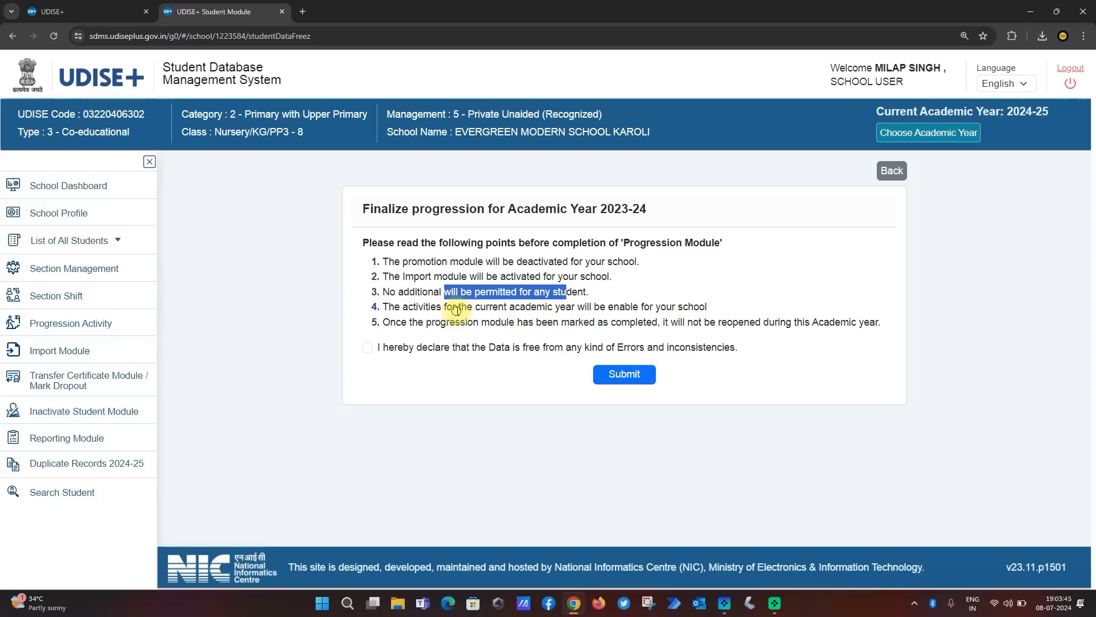
{"action": "left_click_drag", "start_coordinate": [457, 308], "coordinate": [568, 309]}
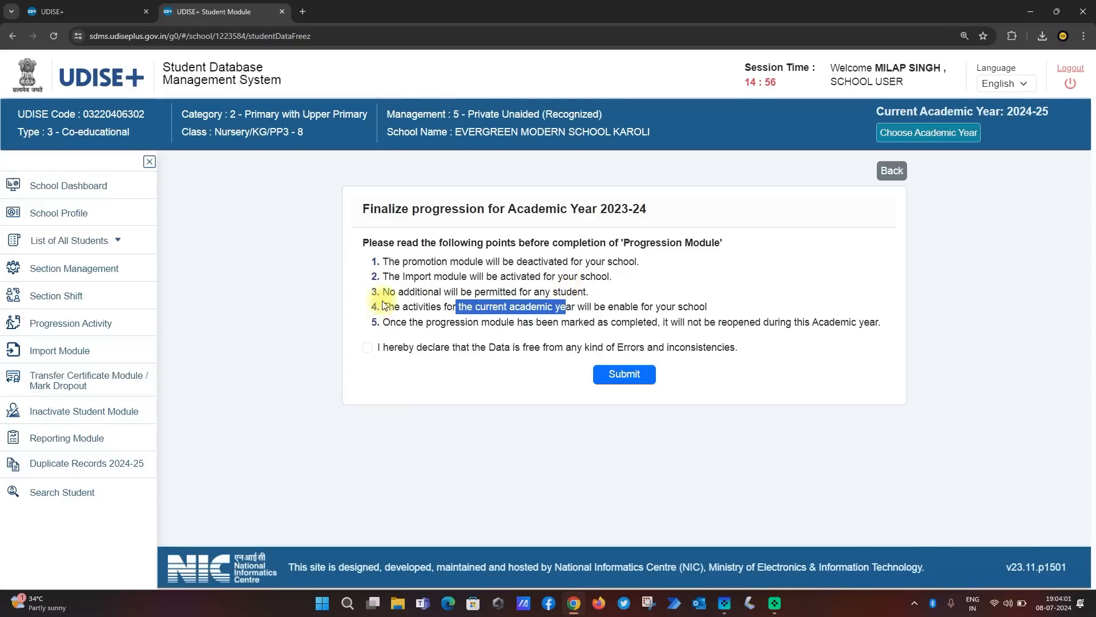
Reload the progression list for class Nursery/KG/PP3 section A to check the entries, and return to the Progression Module overview
{"action": "left_click", "coordinate": [55, 328]}
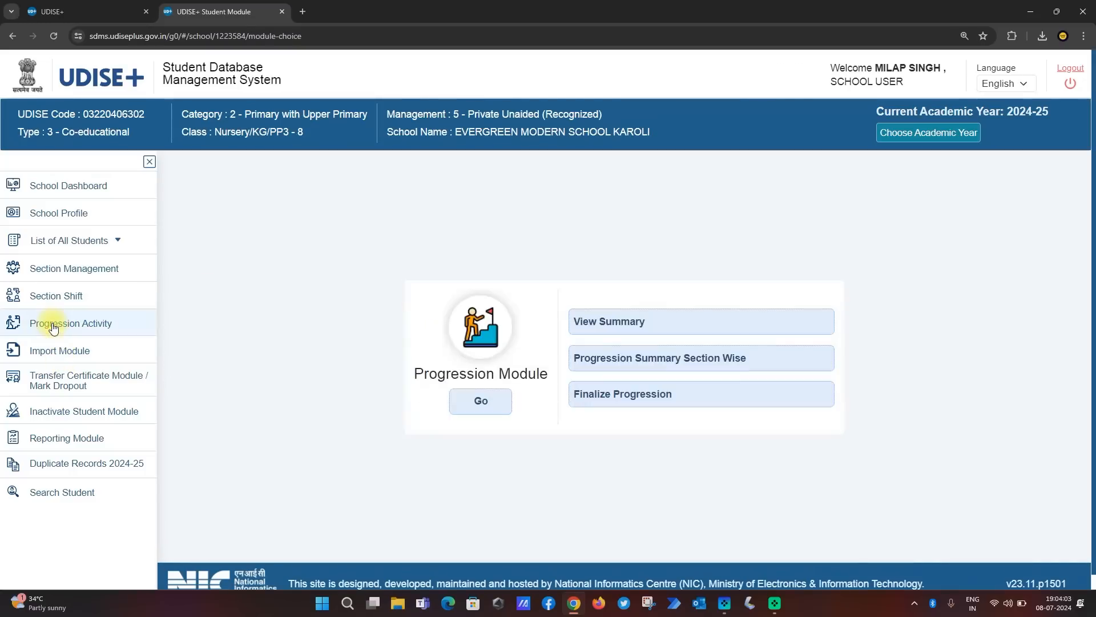
{"action": "left_click", "coordinate": [480, 400]}
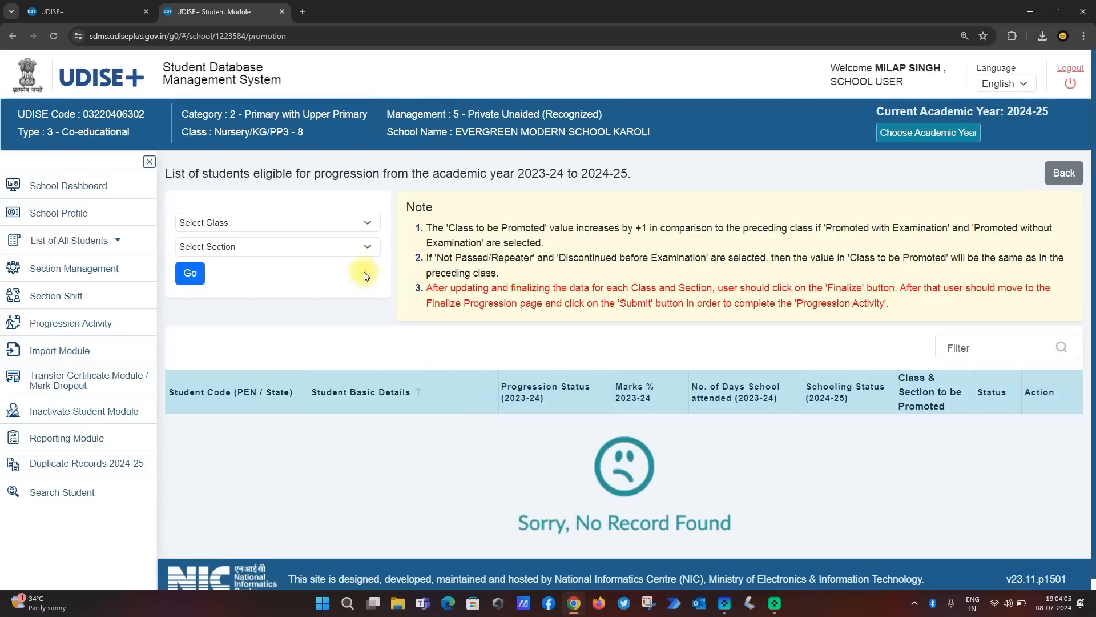
{"action": "left_click", "coordinate": [330, 222]}
{"action": "left_click", "coordinate": [327, 248]}
{"action": "left_click", "coordinate": [237, 247]}
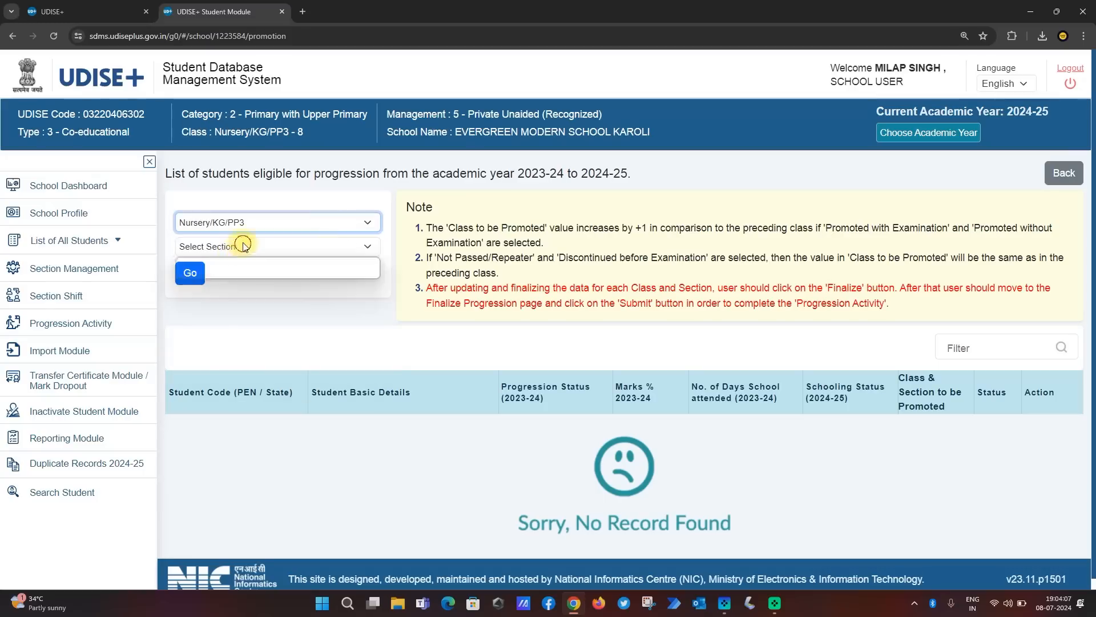
{"action": "left_click", "coordinate": [244, 268]}
{"action": "left_click", "coordinate": [187, 273]}
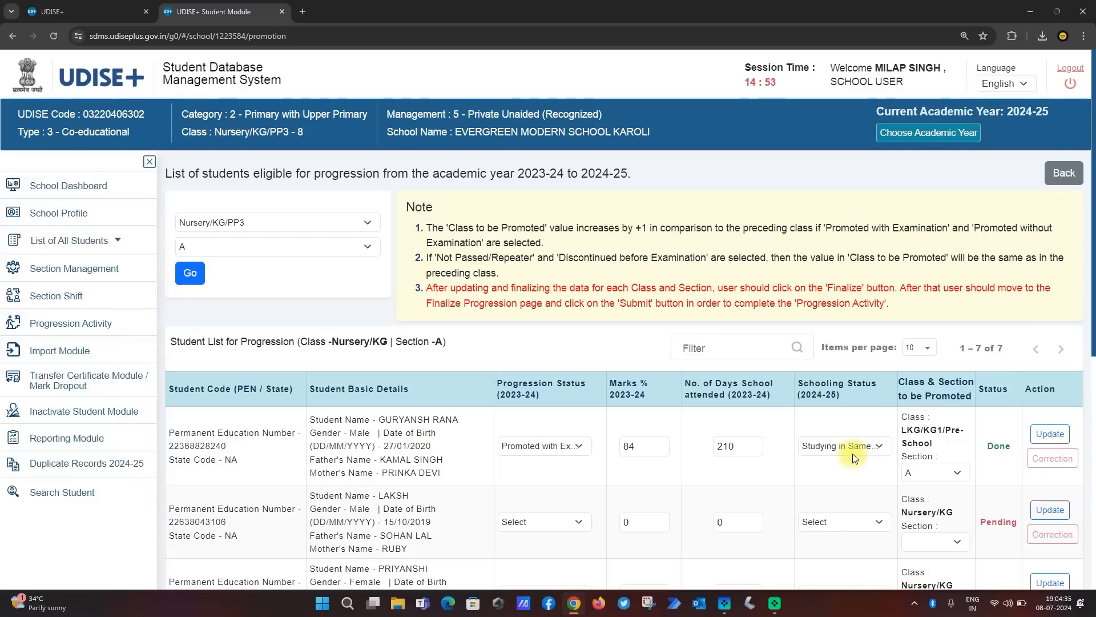
{"action": "left_click", "coordinate": [63, 331]}
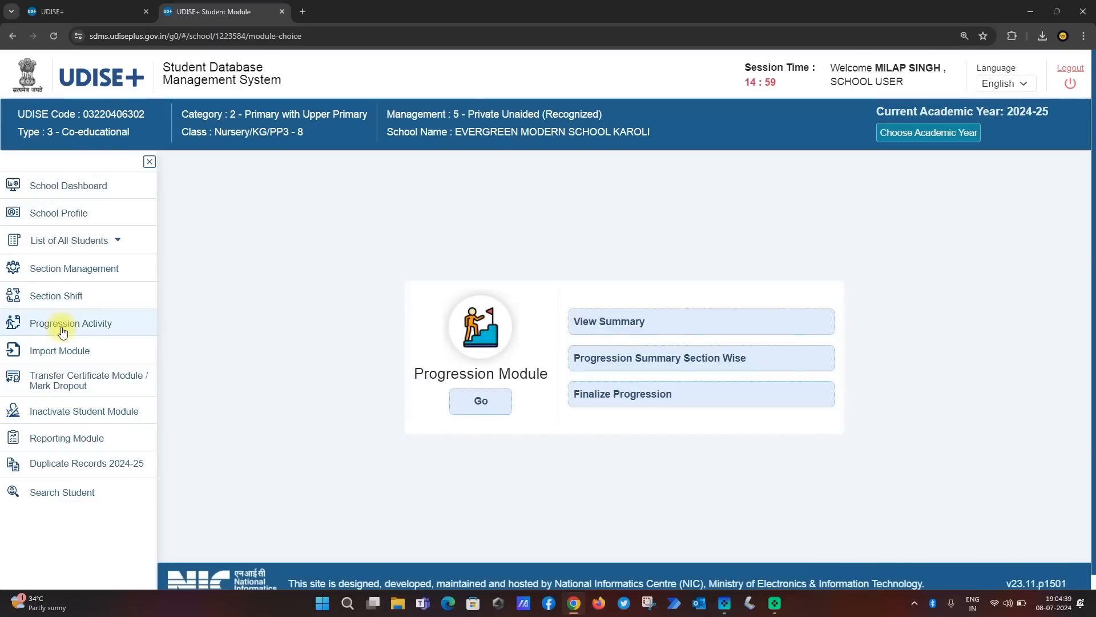